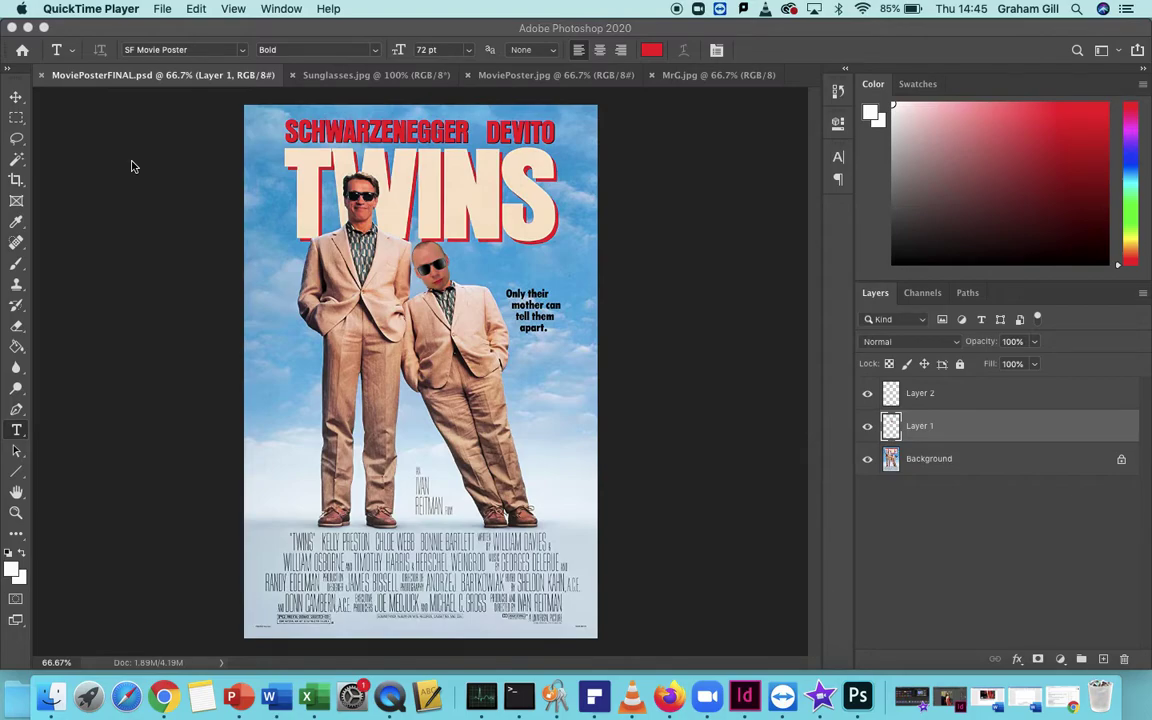
Hide and reshow Layer 1 and Layer 2 to compare the finished poster with the original image beneath.
{"action": "left_click", "coordinate": [868, 397]}
{"action": "left_click", "coordinate": [868, 397]}
{"action": "left_click", "coordinate": [868, 429]}
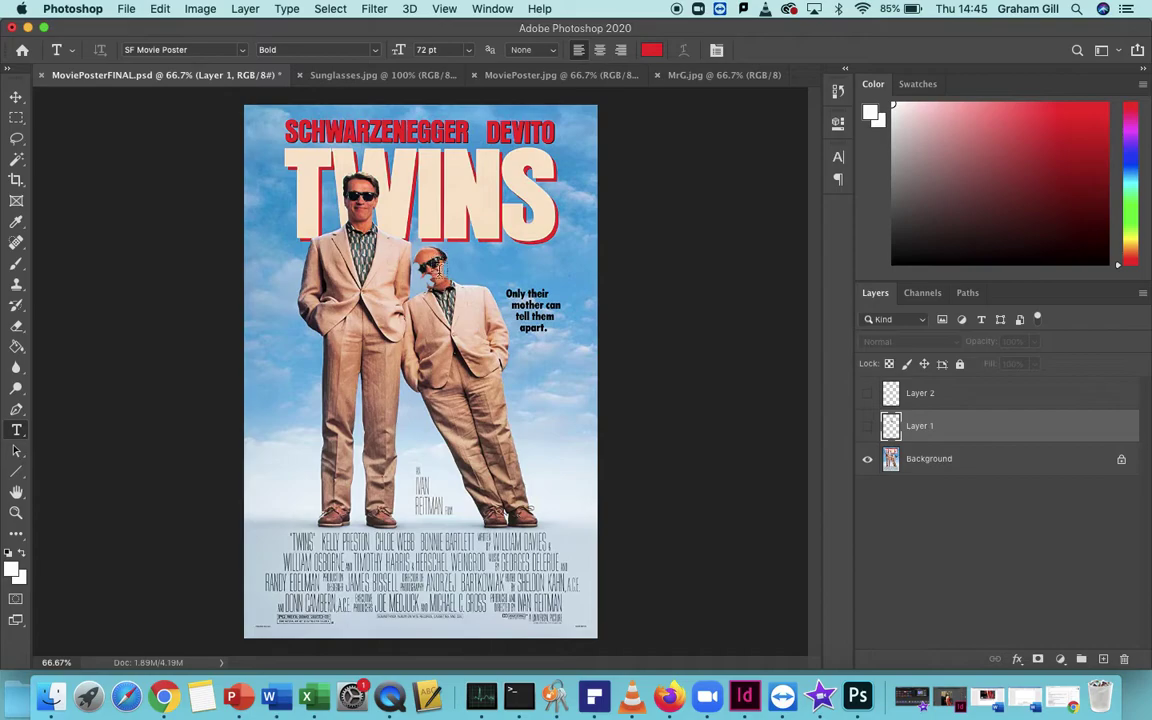
{"action": "left_click", "coordinate": [867, 426]}
{"action": "left_click", "coordinate": [867, 393]}
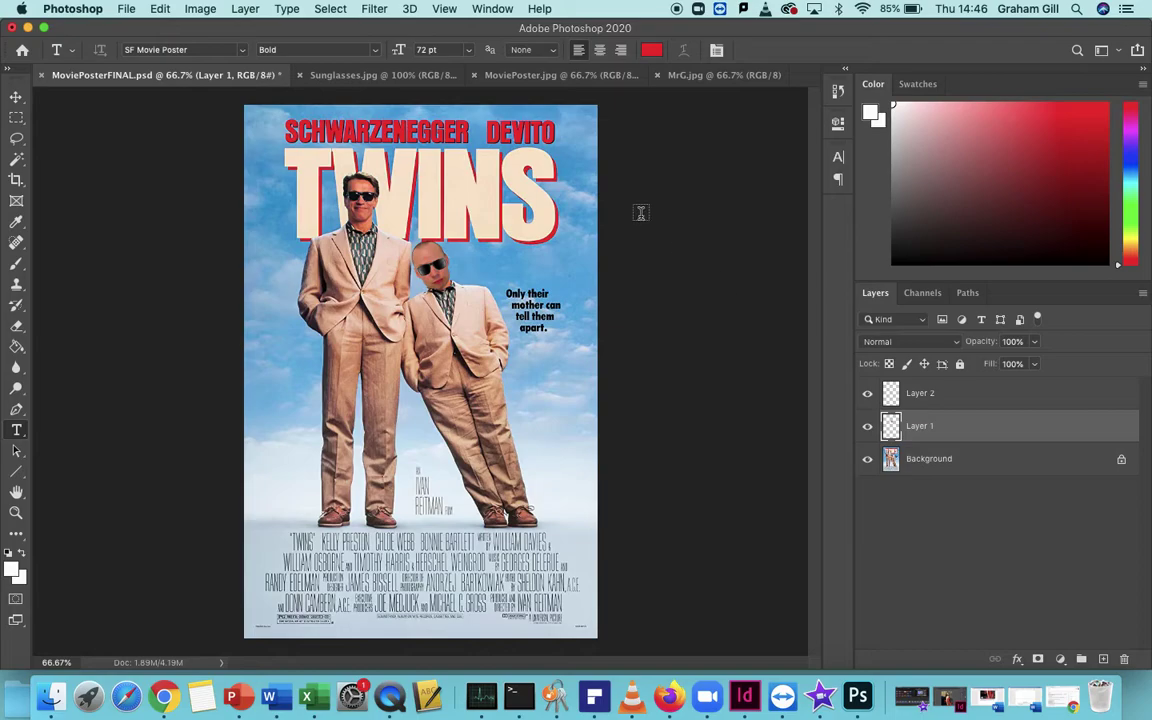
Review the source images MoviePoster.jpg, Sunglasses.jpg and MrG.jpg, ending on the portrait MrG.jpg.
{"action": "left_click", "coordinate": [566, 77]}
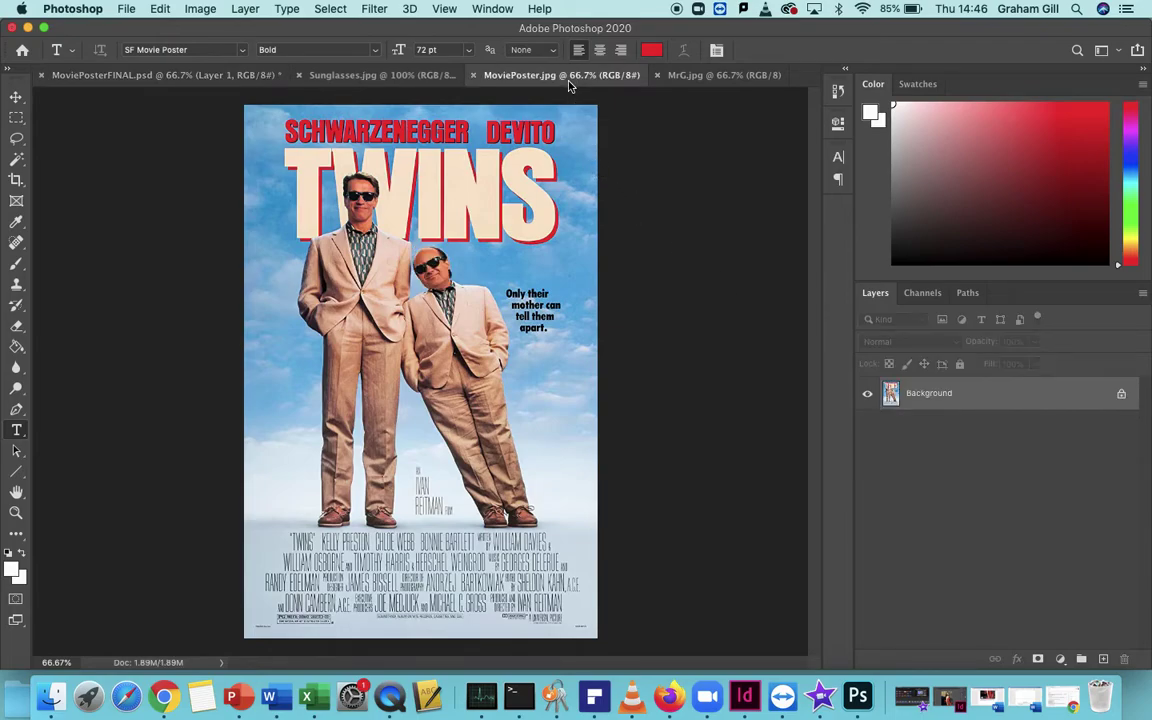
{"action": "left_click", "coordinate": [717, 80]}
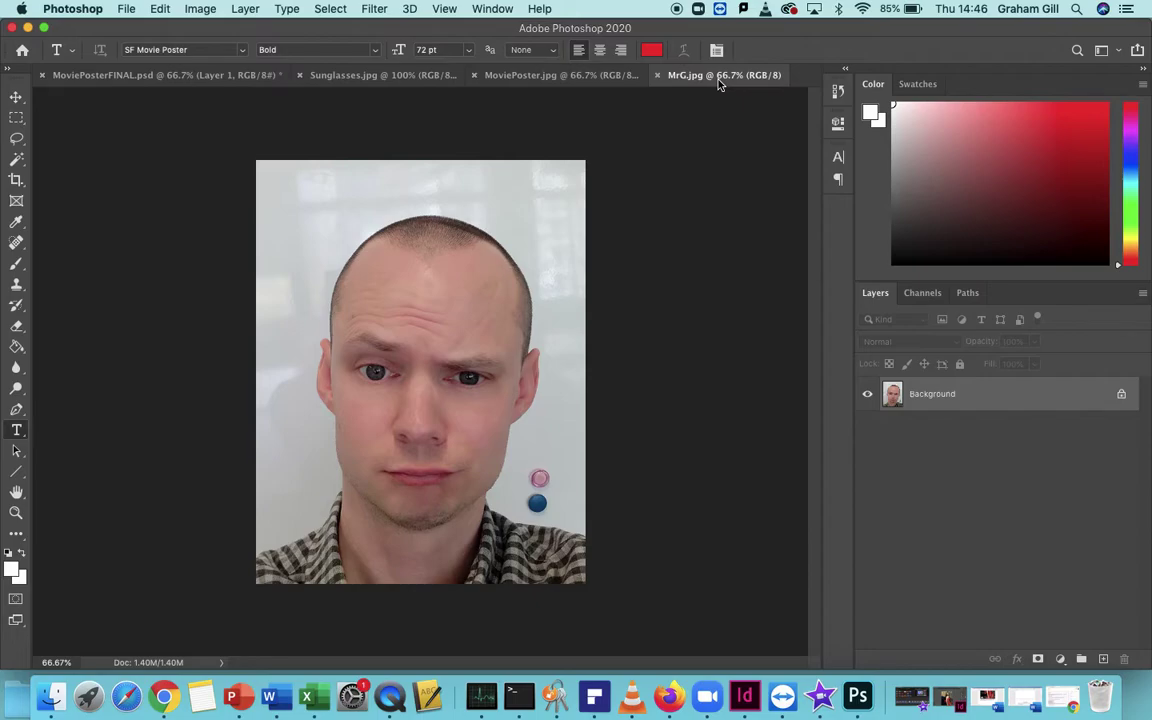
{"action": "left_click", "coordinate": [384, 79]}
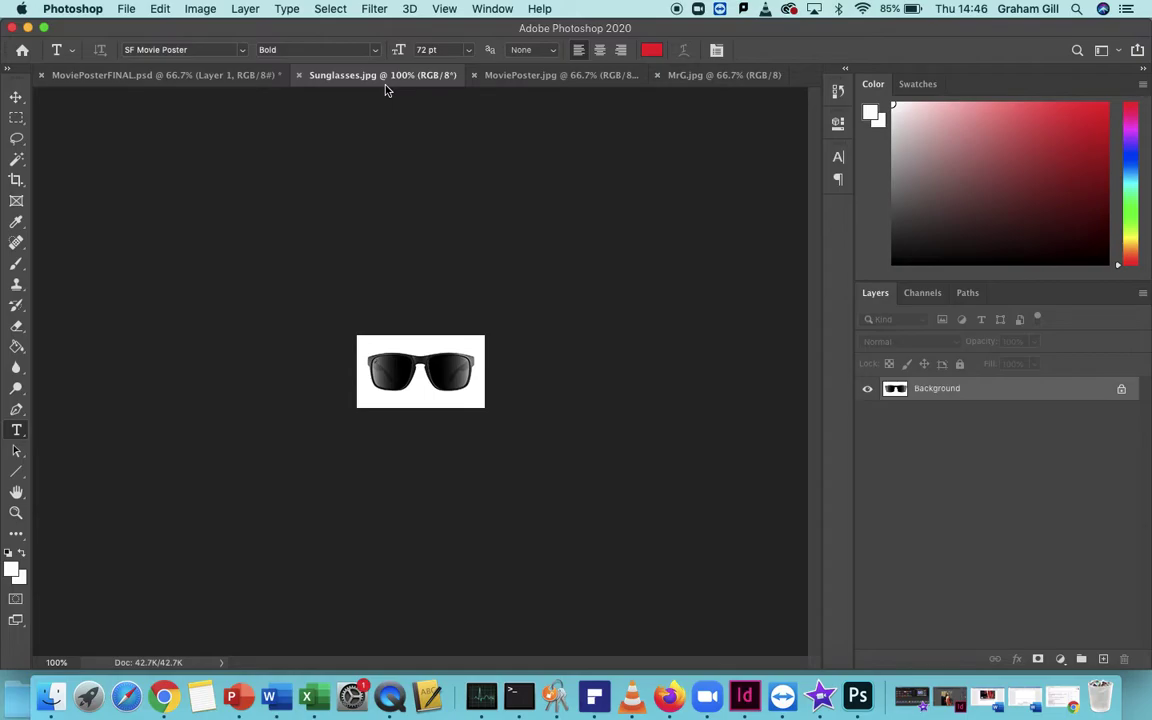
{"action": "left_click", "coordinate": [562, 77]}
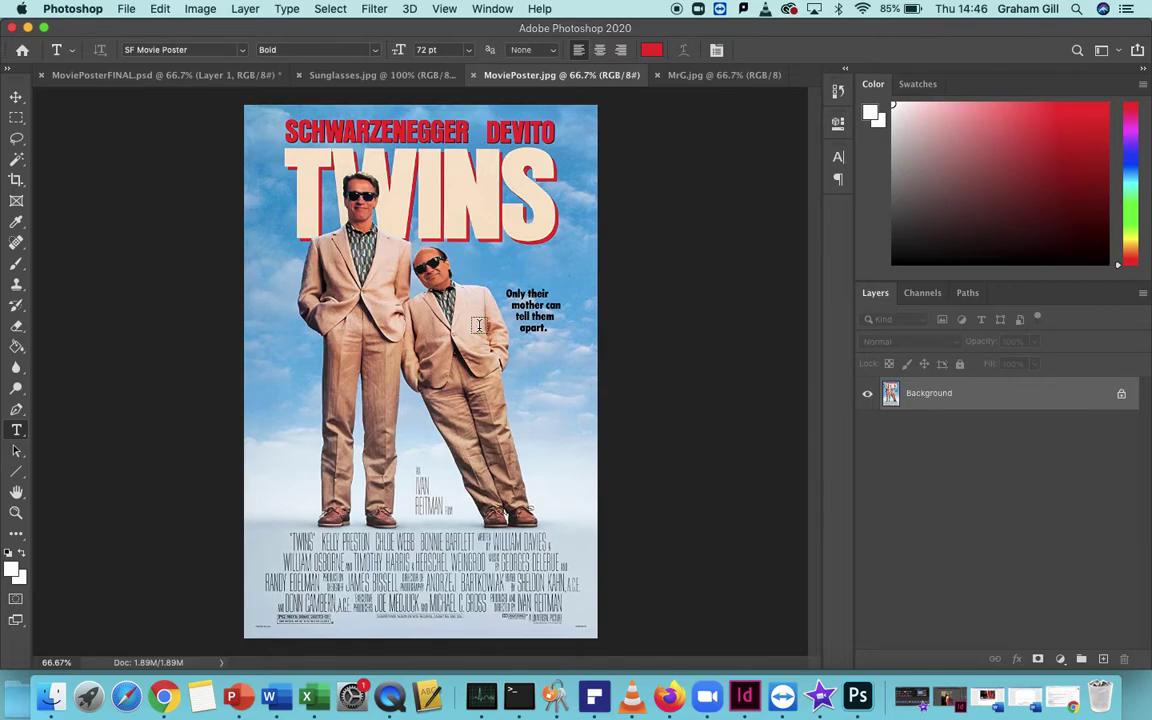
{"action": "left_click", "coordinate": [707, 87]}
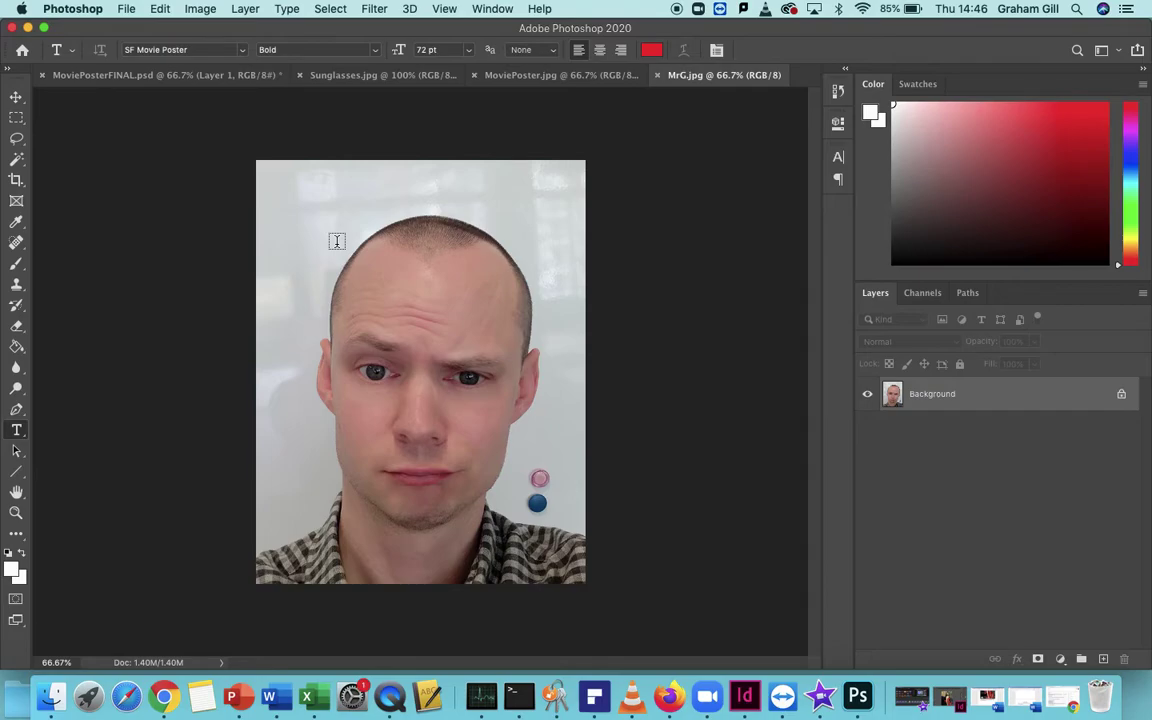
Select the portrait's backdrop with the Magic Wand at tolerance 25 and apply a Content-Aware fill at 100% opacity.
{"action": "left_click", "coordinate": [19, 160]}
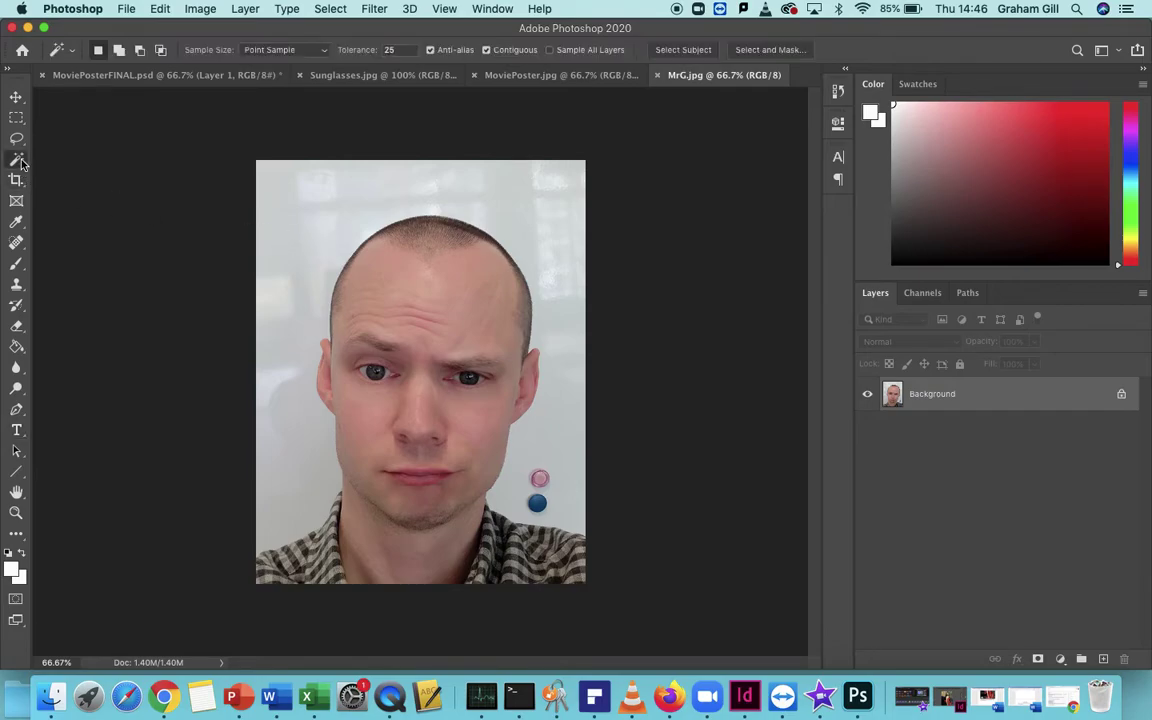
{"action": "left_click", "coordinate": [294, 219]}
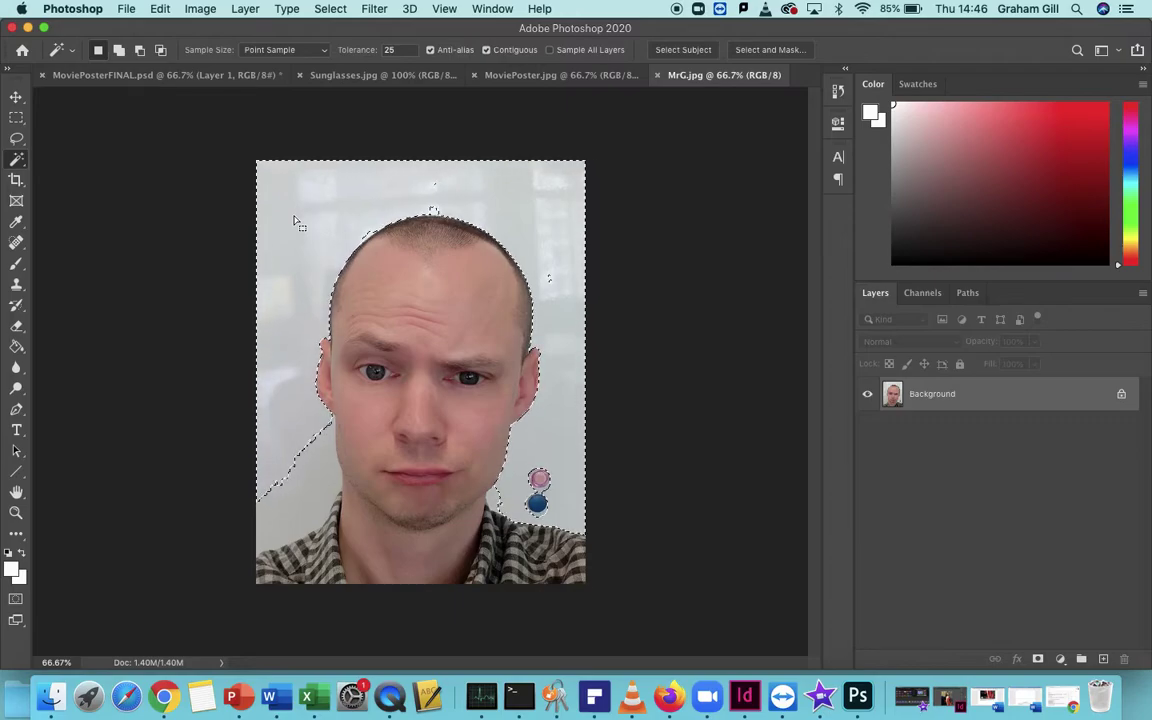
{"action": "key", "text": "shift+BackSpace"}
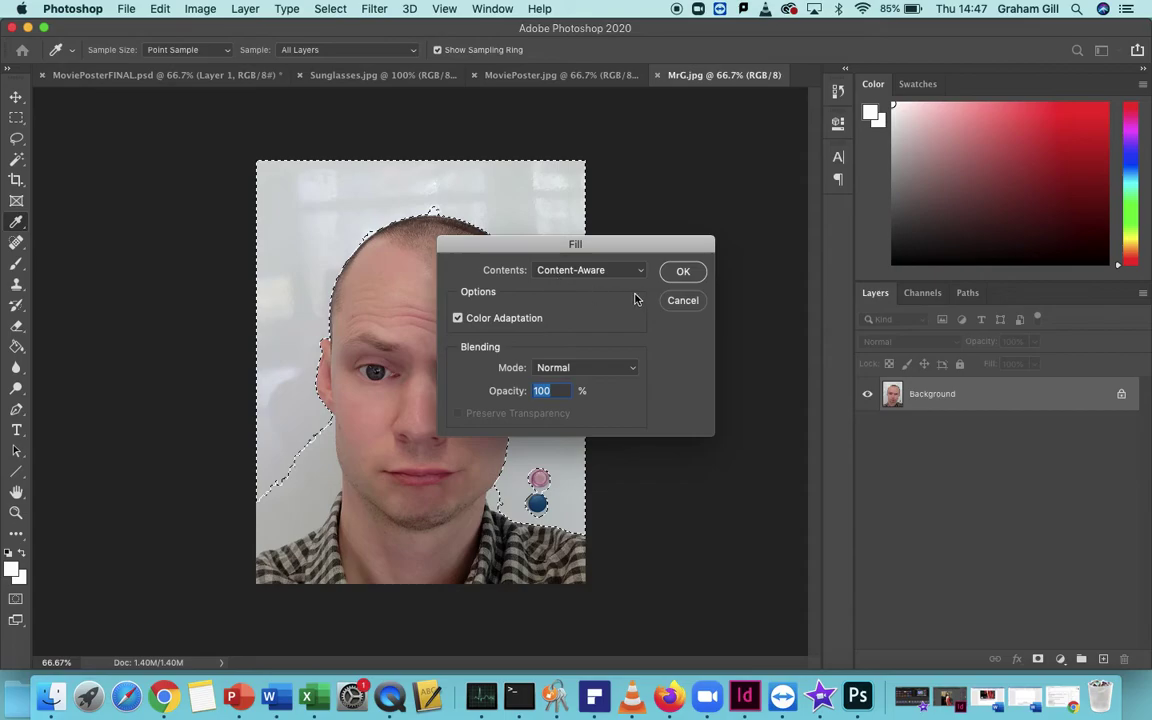
{"action": "left_click", "coordinate": [683, 273]}
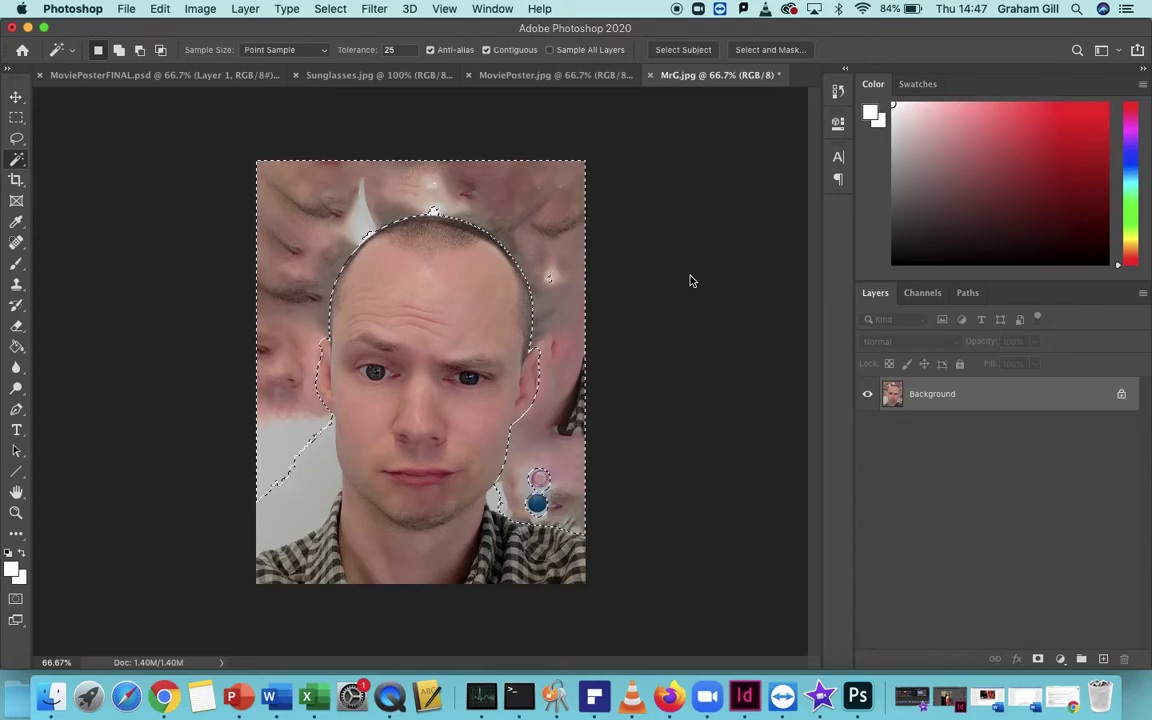
Undo the Content-Aware fill and clear the backdrop selection.
{"action": "left_click", "coordinate": [160, 9]}
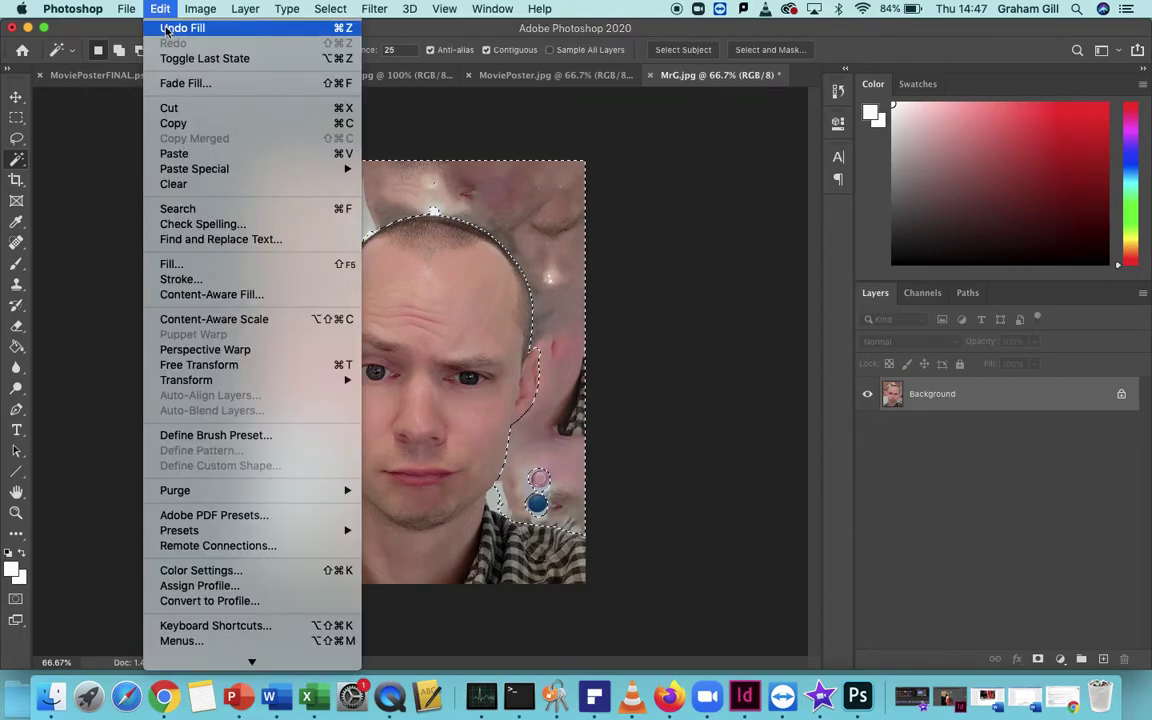
{"action": "left_click", "coordinate": [167, 29]}
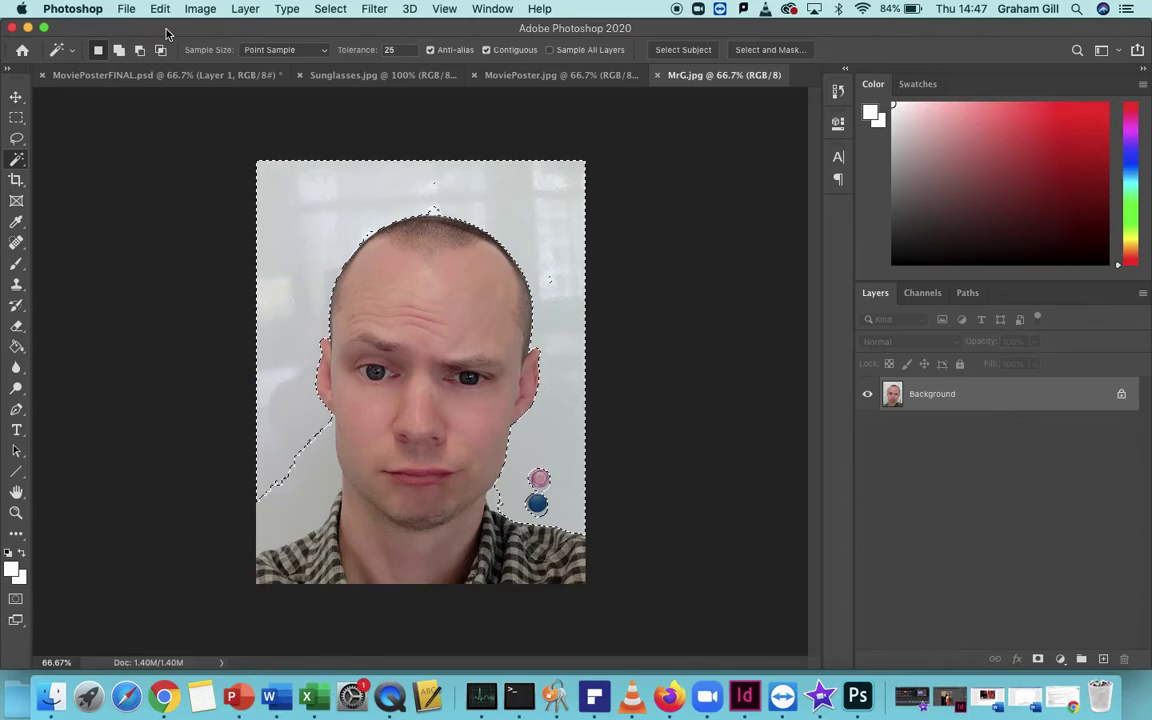
{"action": "left_click", "coordinate": [153, 167]}
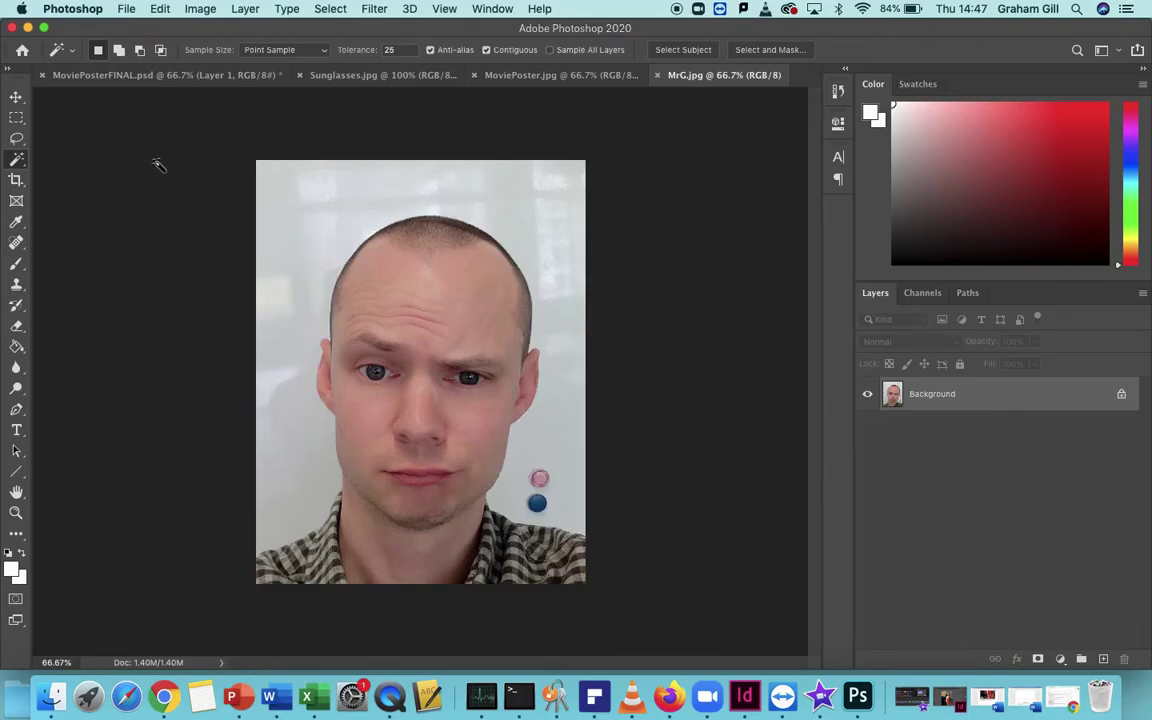
Select the entire portrait image and copy it.
{"action": "key", "text": "super+a"}
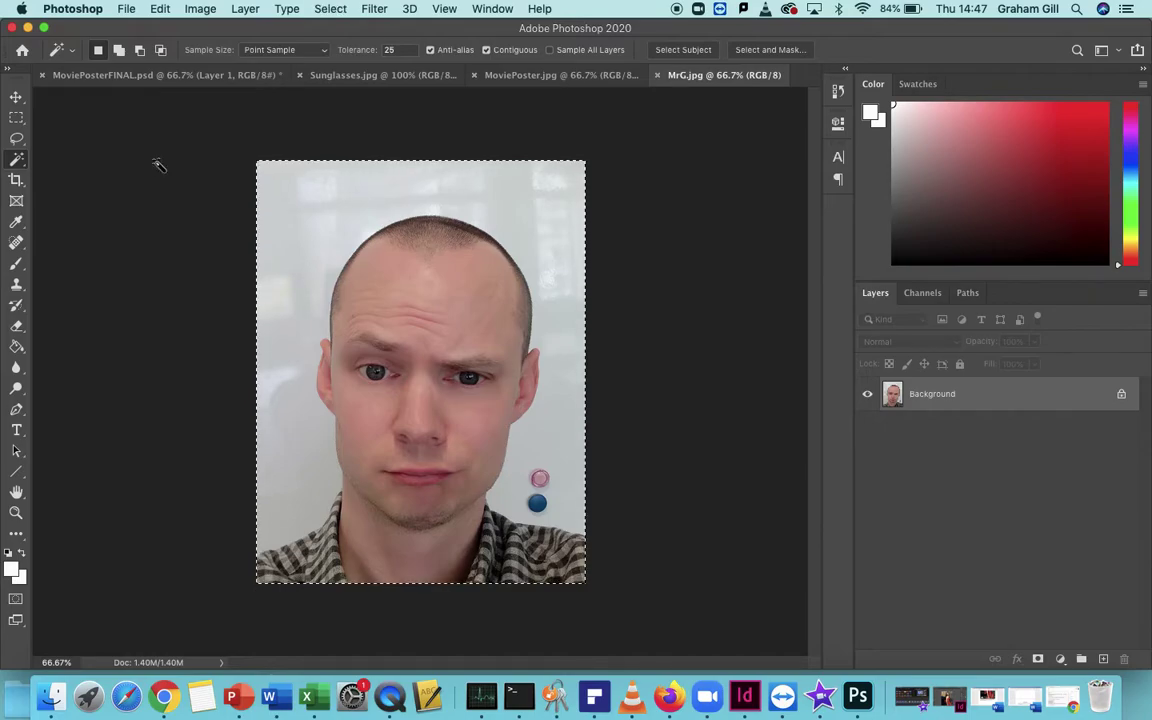
{"action": "left_click", "coordinate": [157, 10]}
{"action": "left_click", "coordinate": [180, 124]}
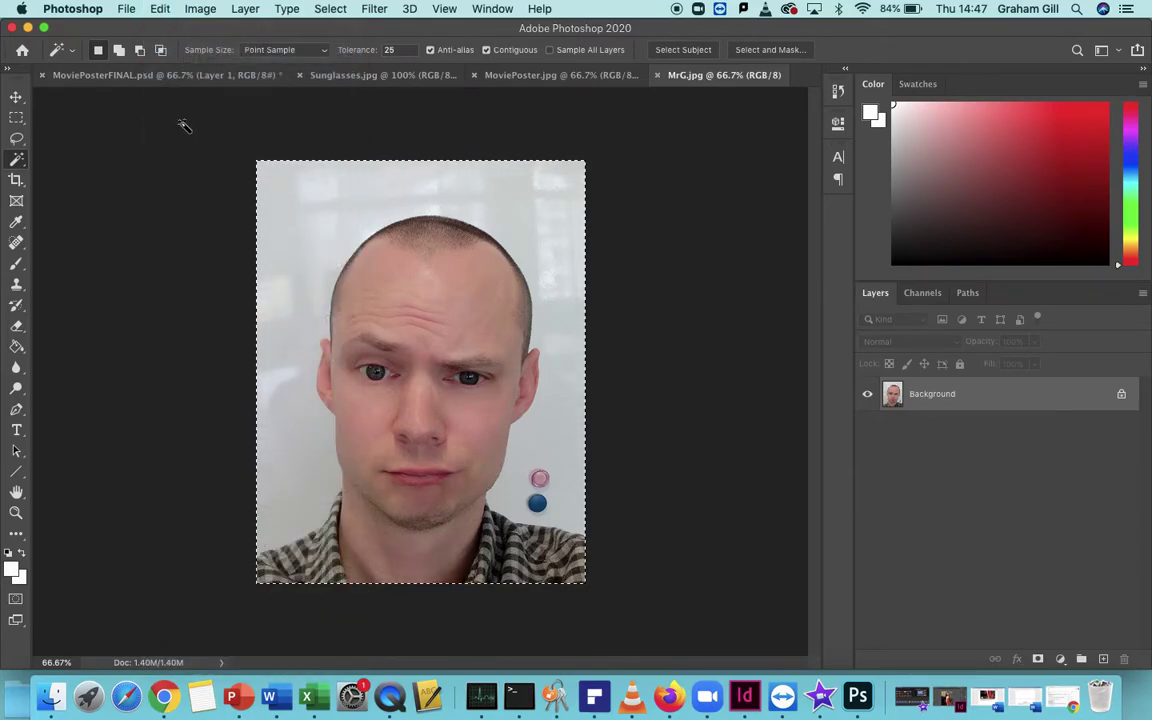
Create a new 617 x 794 px document at 72 ppi with a transparent background and paste the copied portrait into it.
{"action": "left_click", "coordinate": [128, 11]}
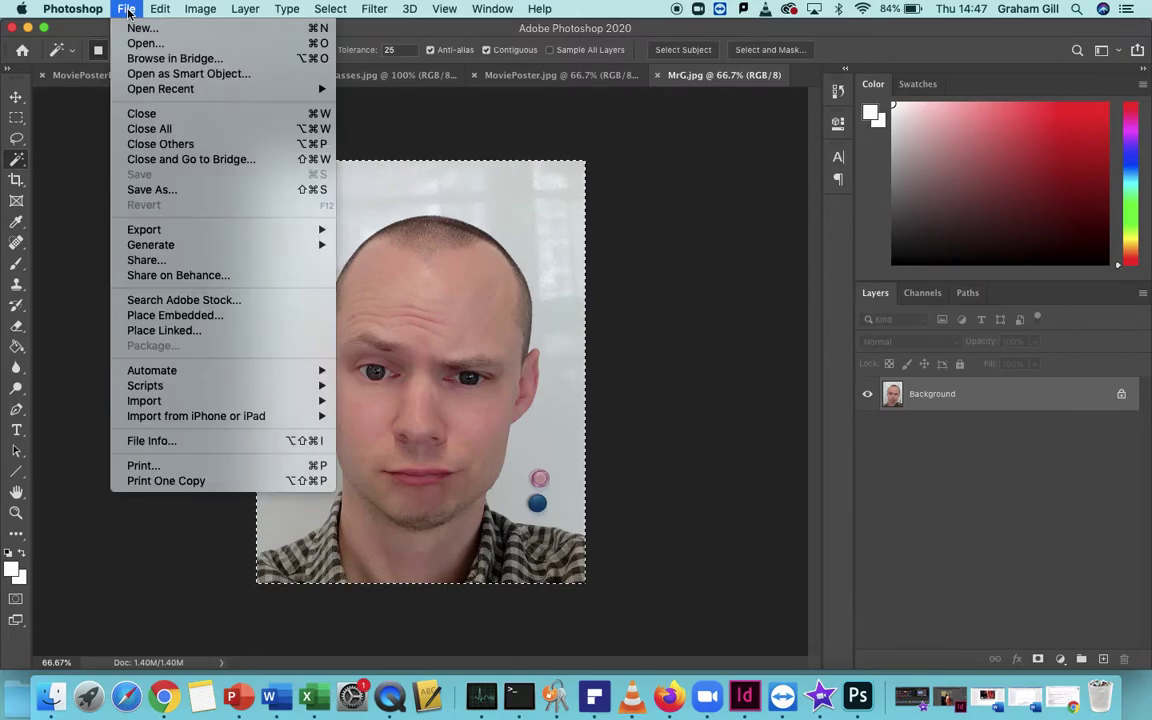
{"action": "left_click", "coordinate": [142, 28]}
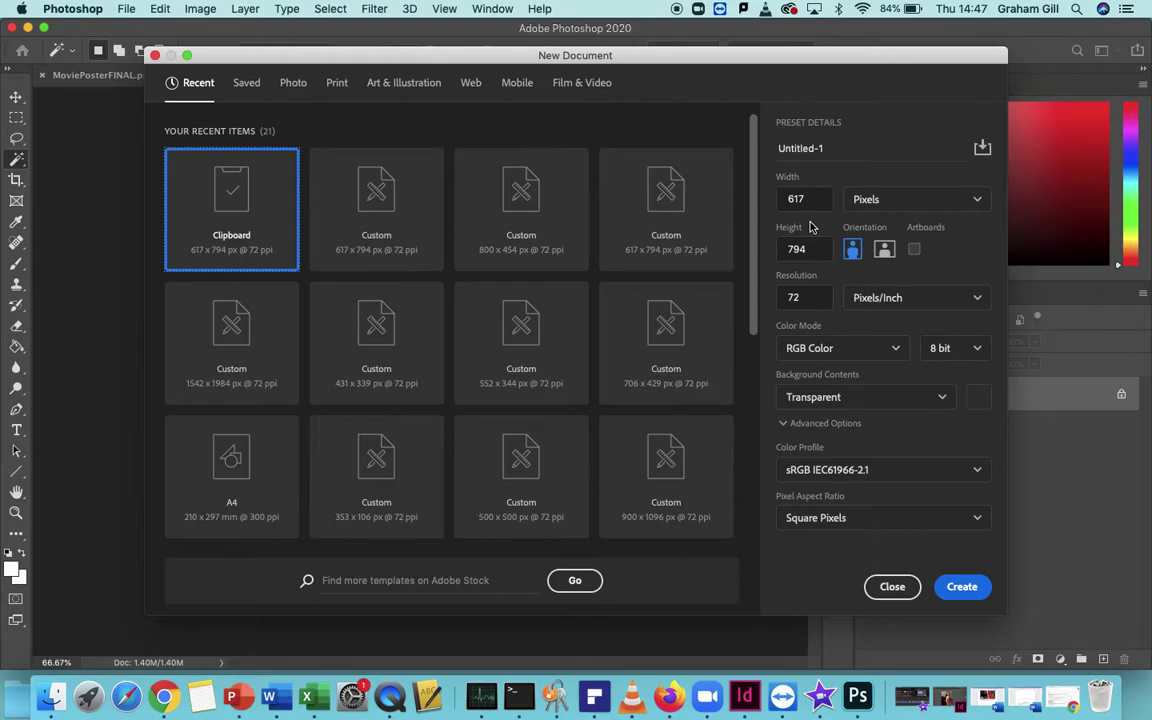
{"action": "left_click", "coordinate": [943, 400]}
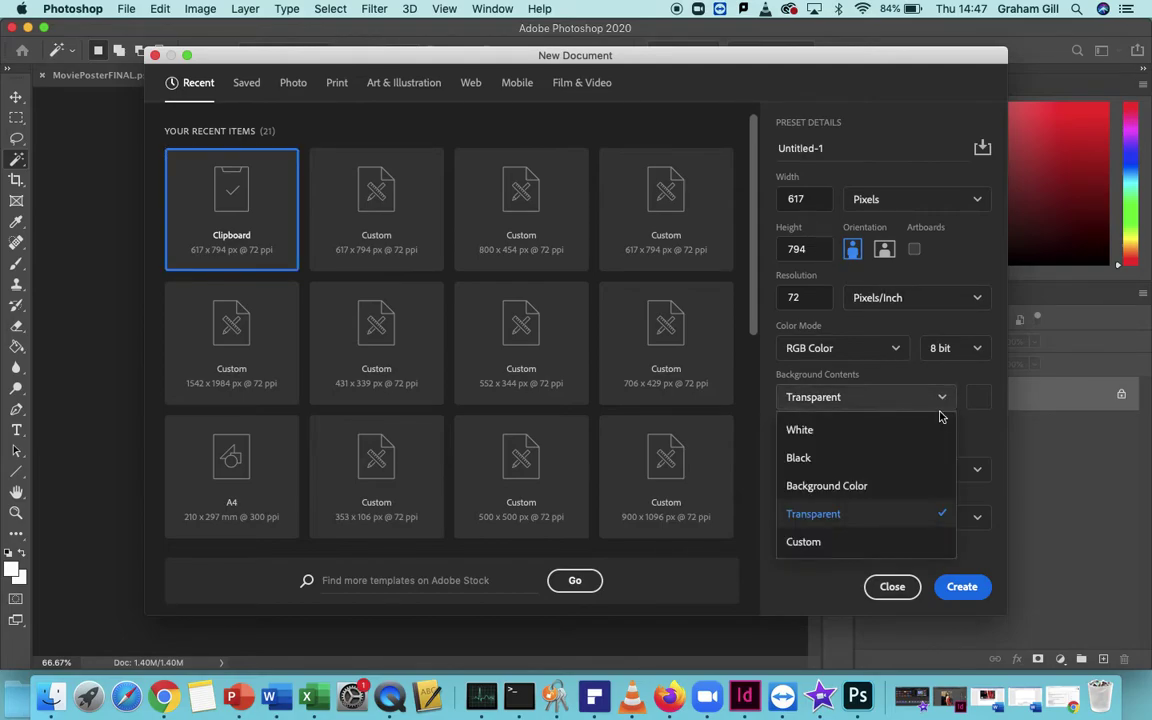
{"action": "left_click", "coordinate": [913, 515]}
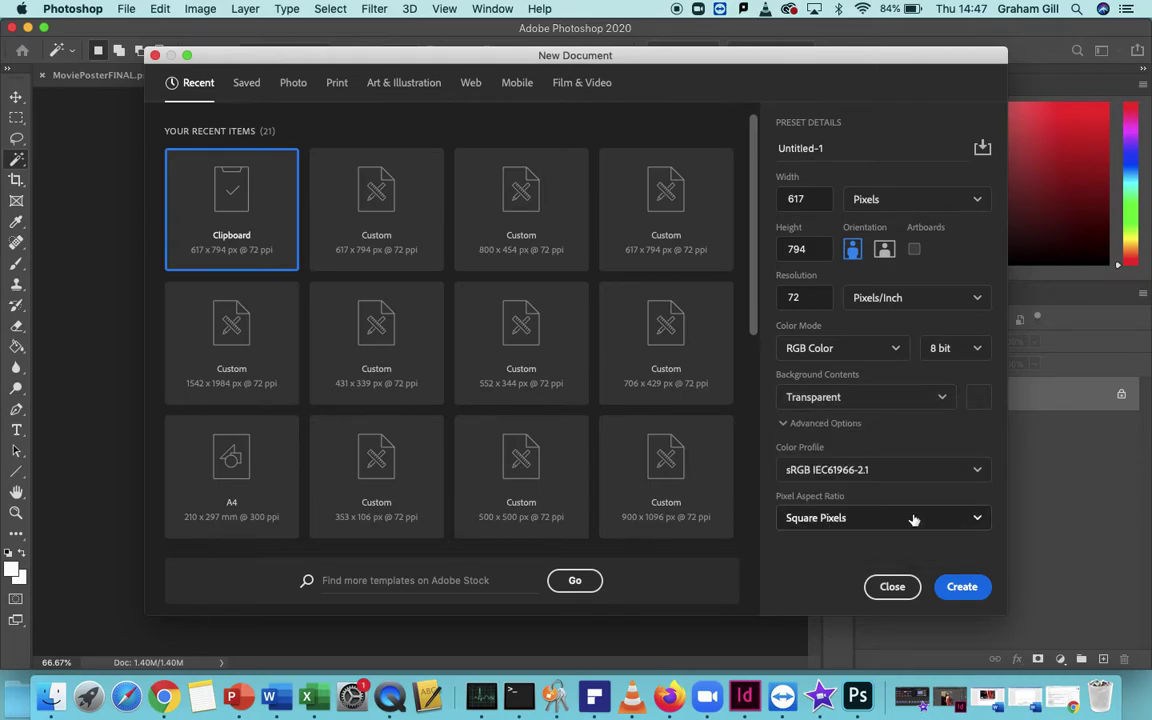
{"action": "left_click", "coordinate": [963, 588]}
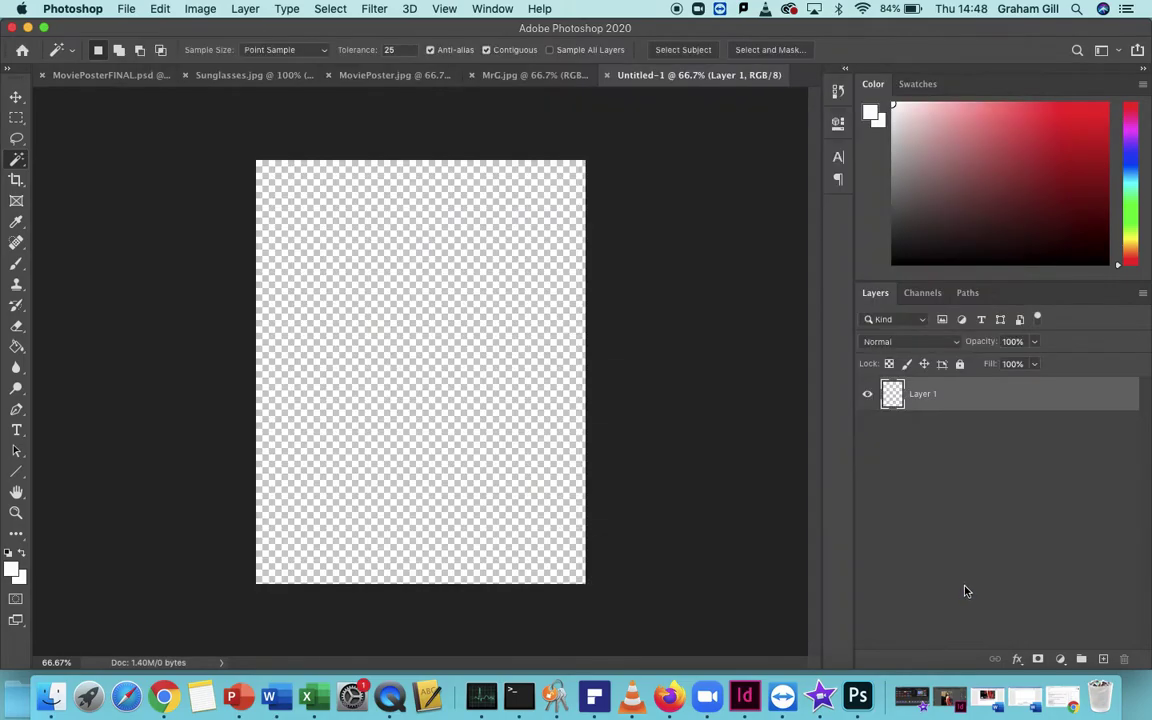
{"action": "left_click", "coordinate": [159, 12]}
{"action": "left_click", "coordinate": [174, 154]}
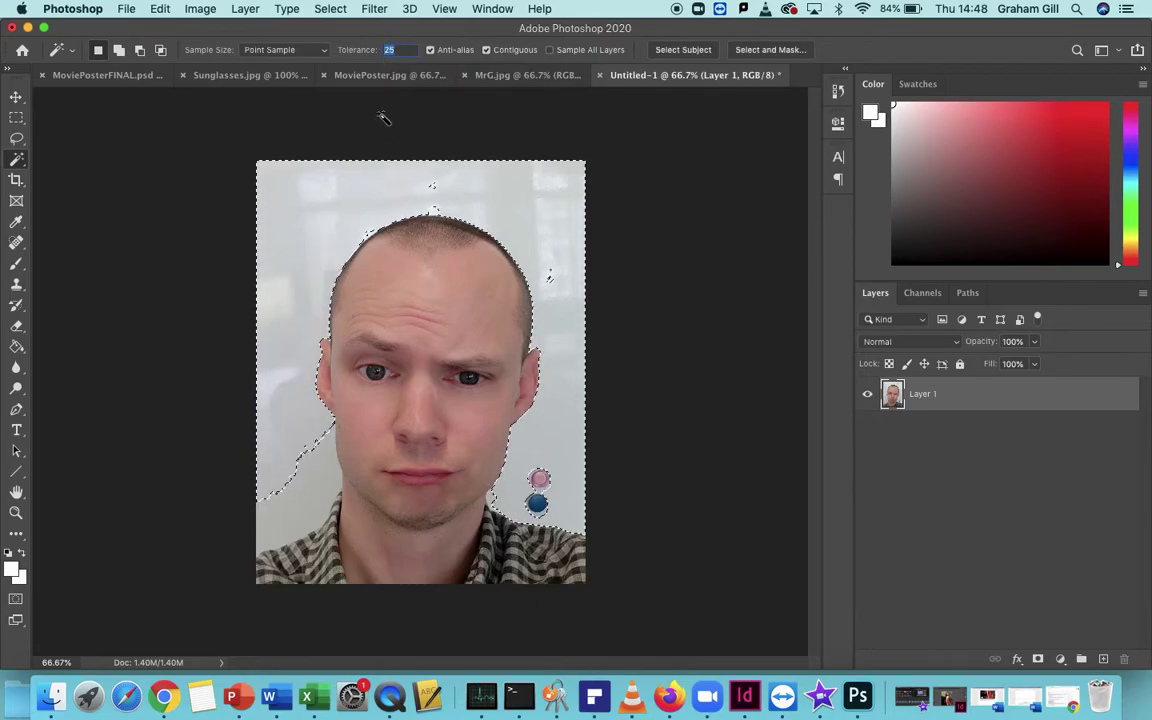
Delete the pale backdrop around the man using a Magic Wand selection with tolerance 40, and deselect.
{"action": "type", "text": "40"}
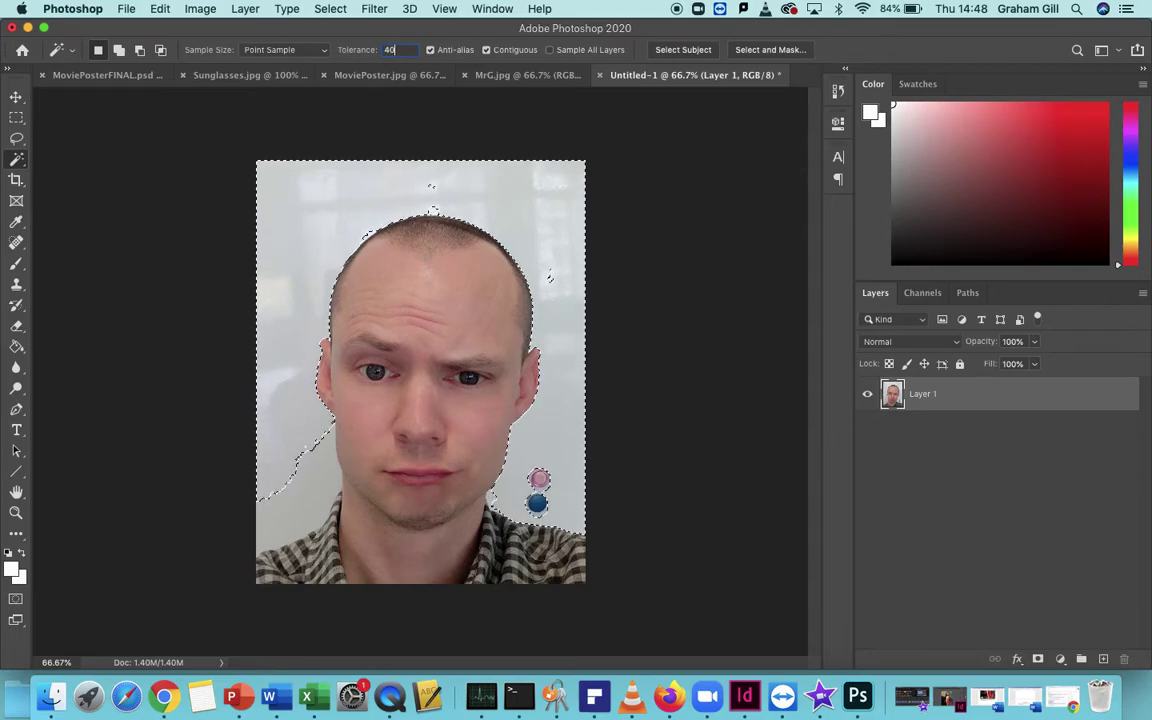
{"action": "left_click", "coordinate": [306, 215]}
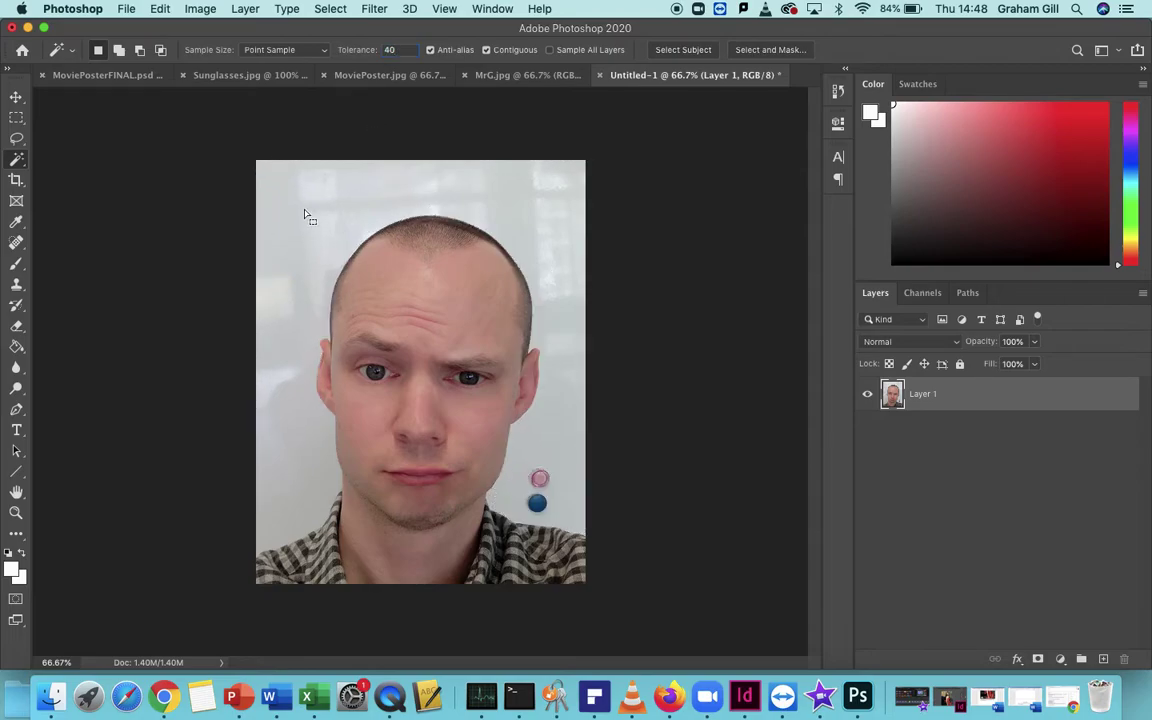
{"action": "left_click", "coordinate": [306, 215]}
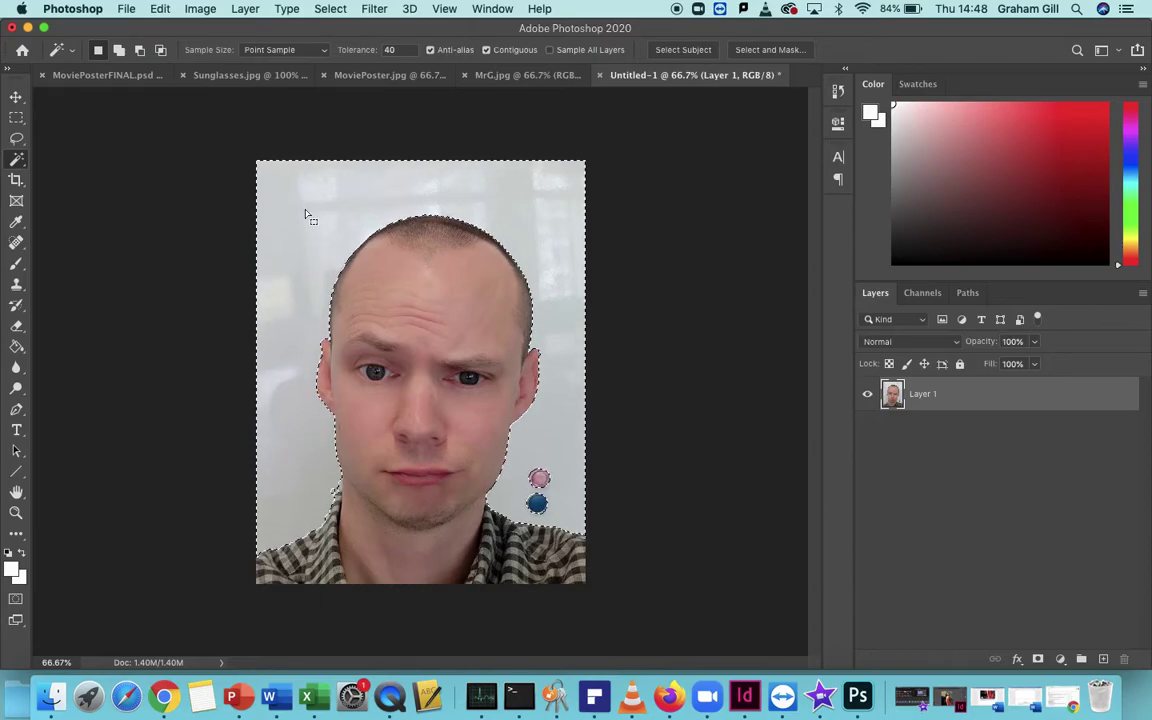
{"action": "key", "text": "Delete"}
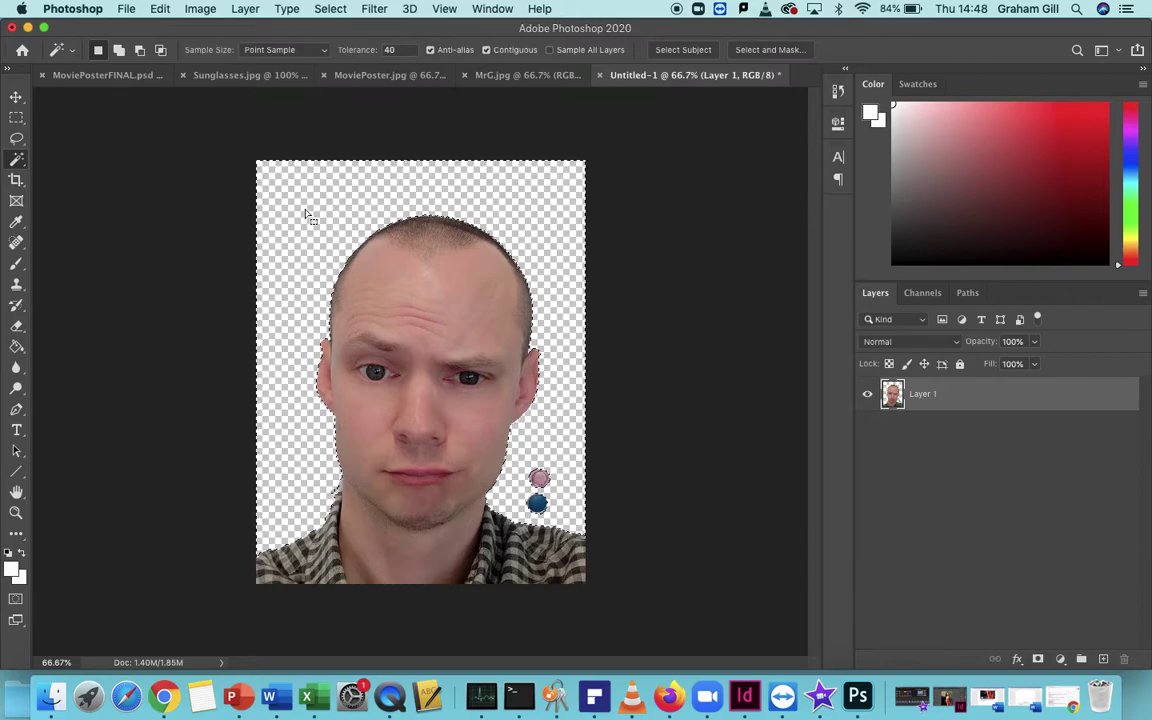
{"action": "key", "text": "super+d"}
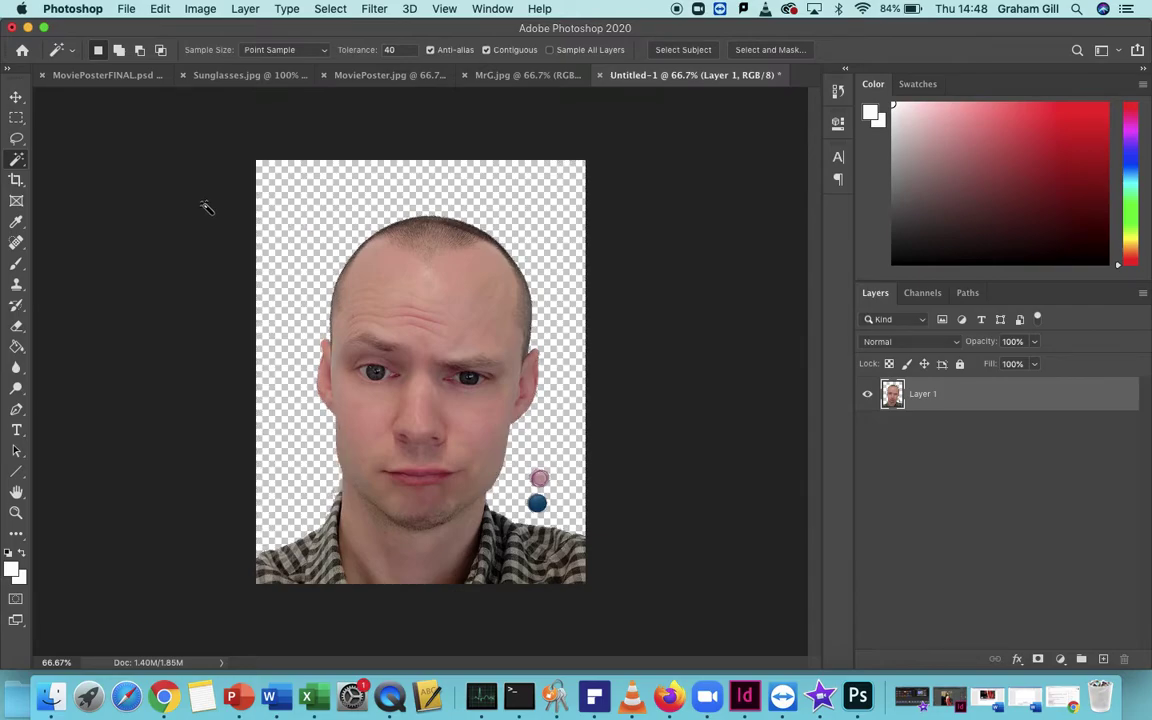
Switch to the Eraser tool and set its brush size to 30 px.
{"action": "left_click", "coordinate": [17, 327]}
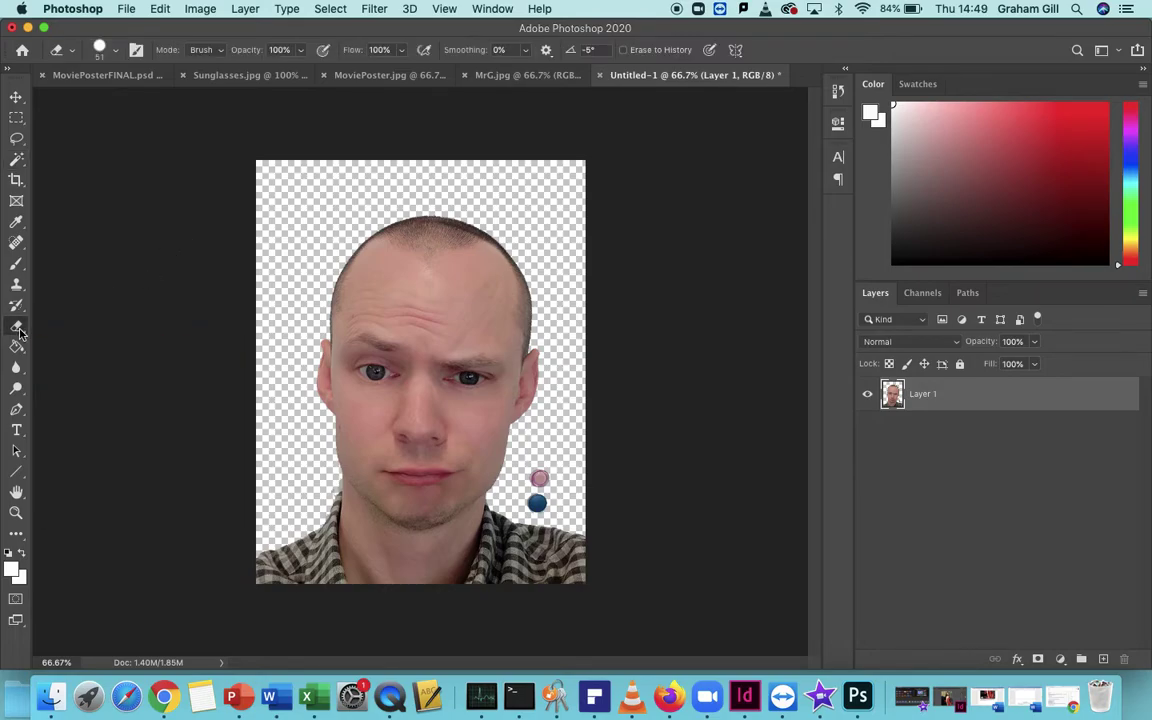
{"action": "left_click", "coordinate": [116, 52]}
{"action": "mouse_move", "coordinate": [120, 104]}
{"action": "left_mouse_down"}
{"action": "mouse_move", "coordinate": [170, 100]}
{"action": "mouse_move", "coordinate": [100, 103]}
{"action": "left_mouse_up"}
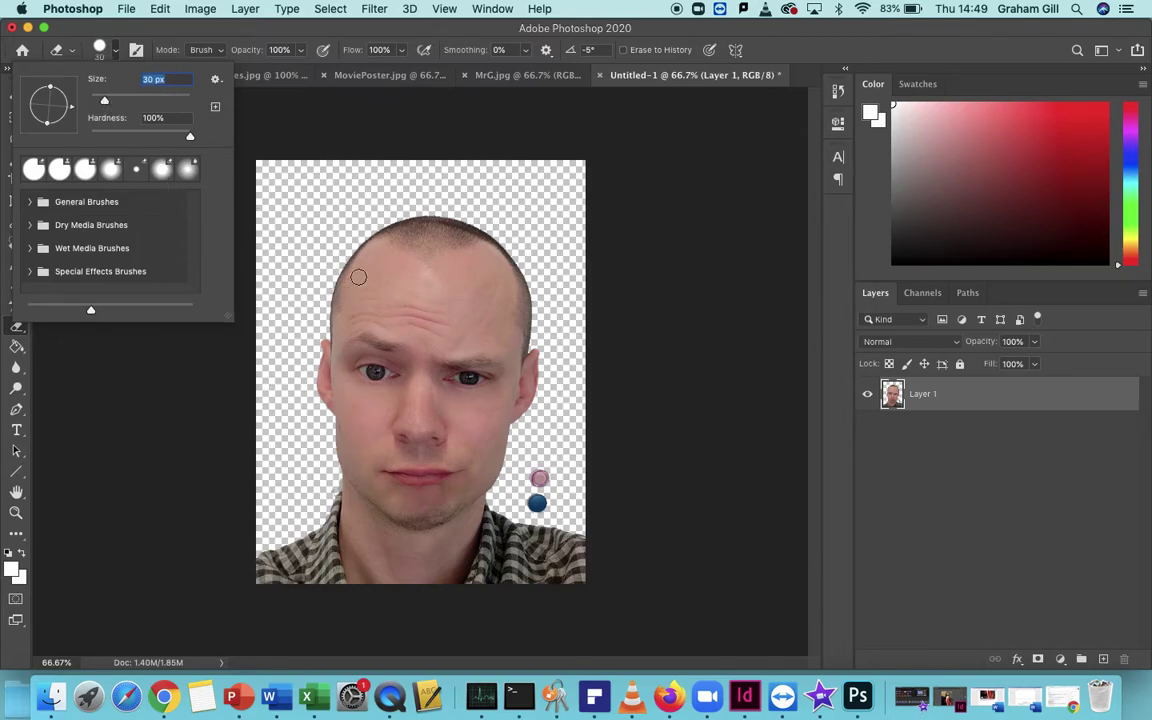
Test the Eraser on the forehead with a soft brush at 5% hardness and with a hard-edged brush.
{"action": "left_click_drag", "start_coordinate": [190, 140], "coordinate": [95, 137]}
{"action": "mouse_move", "coordinate": [339, 253]}
{"action": "left_mouse_down"}
{"action": "mouse_move", "coordinate": [373, 364]}
{"action": "mouse_move", "coordinate": [343, 359]}
{"action": "mouse_move", "coordinate": [348, 335]}
{"action": "mouse_move", "coordinate": [396, 310]}
{"action": "left_mouse_up"}
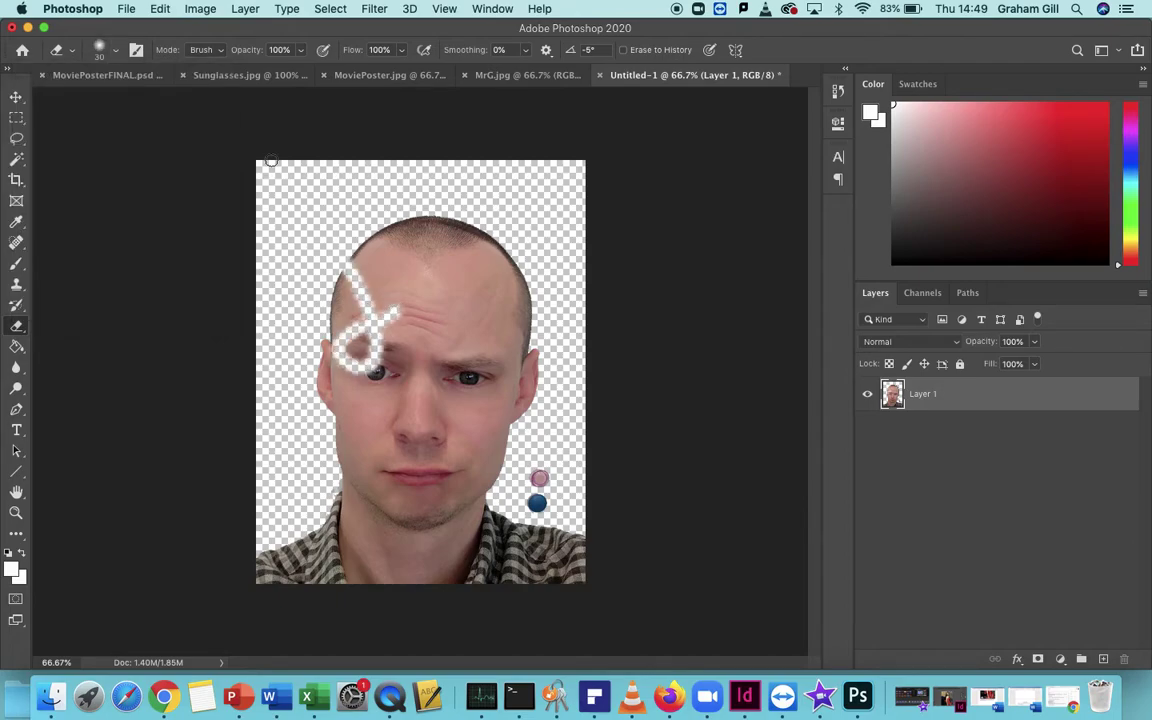
{"action": "left_click", "coordinate": [118, 52]}
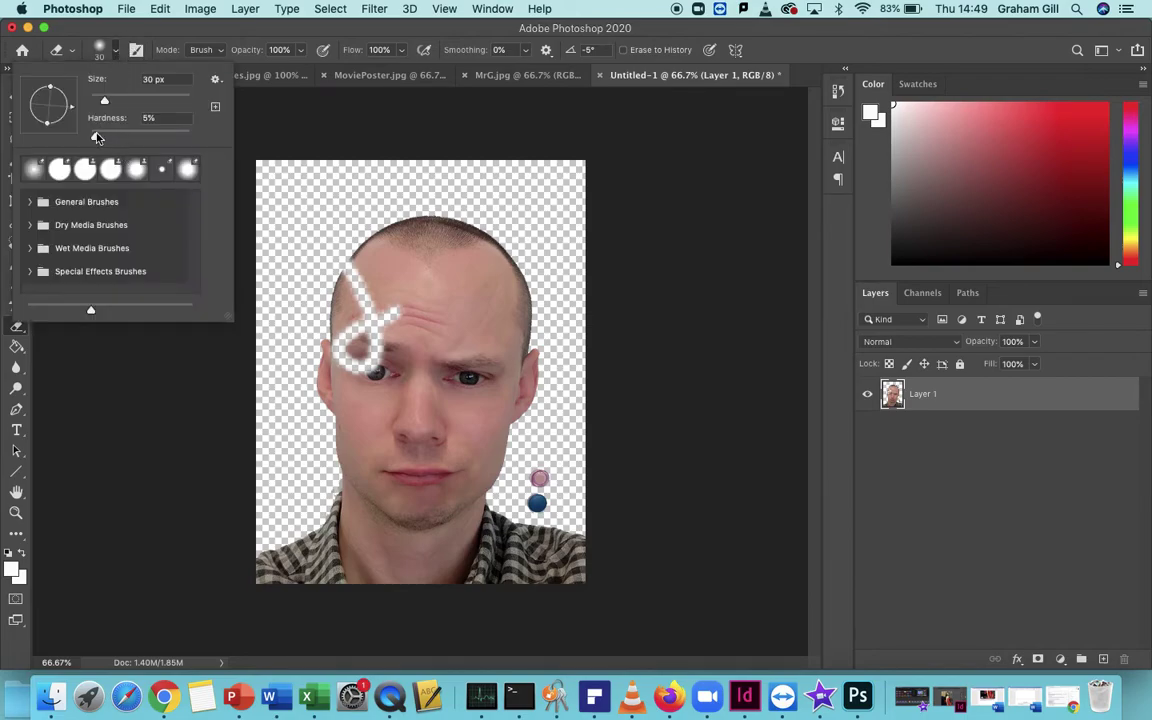
{"action": "left_click", "coordinate": [450, 257]}
{"action": "left_click_drag", "start_coordinate": [446, 253], "coordinate": [475, 322]}
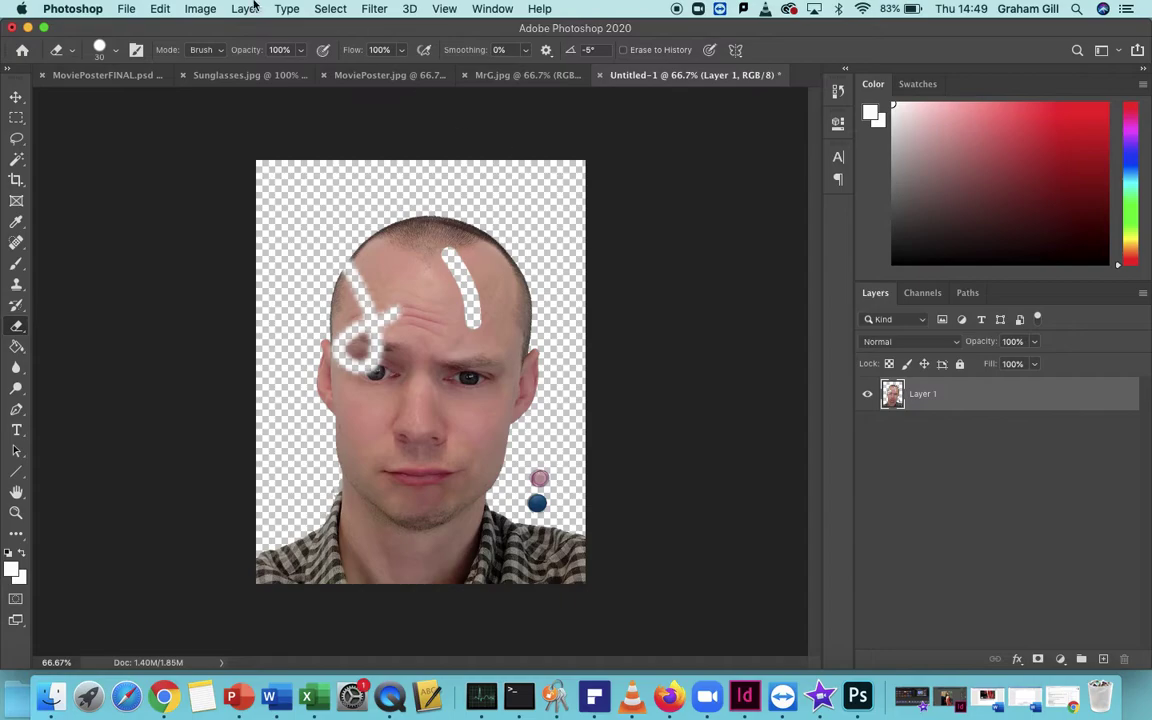
Undo the soft and hard eraser test strokes on the face.
{"action": "left_click", "coordinate": [160, 9]}
{"action": "left_click", "coordinate": [170, 28]}
{"action": "left_click", "coordinate": [160, 9]}
{"action": "left_click", "coordinate": [165, 28]}
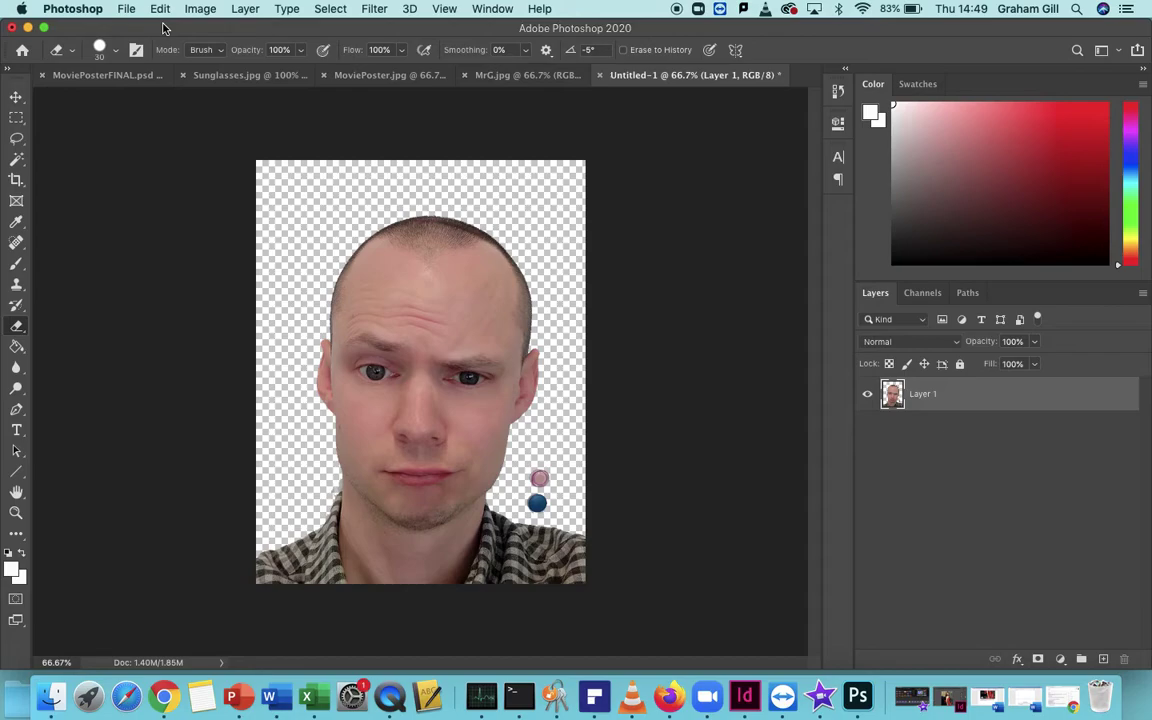
Enlarge the Eraser brush to 47 px and erase along the jawline and chin to separate the face from the neck and collar.
{"action": "key", "text": "super+equal"}
{"action": "key", "text": "super+equal"}
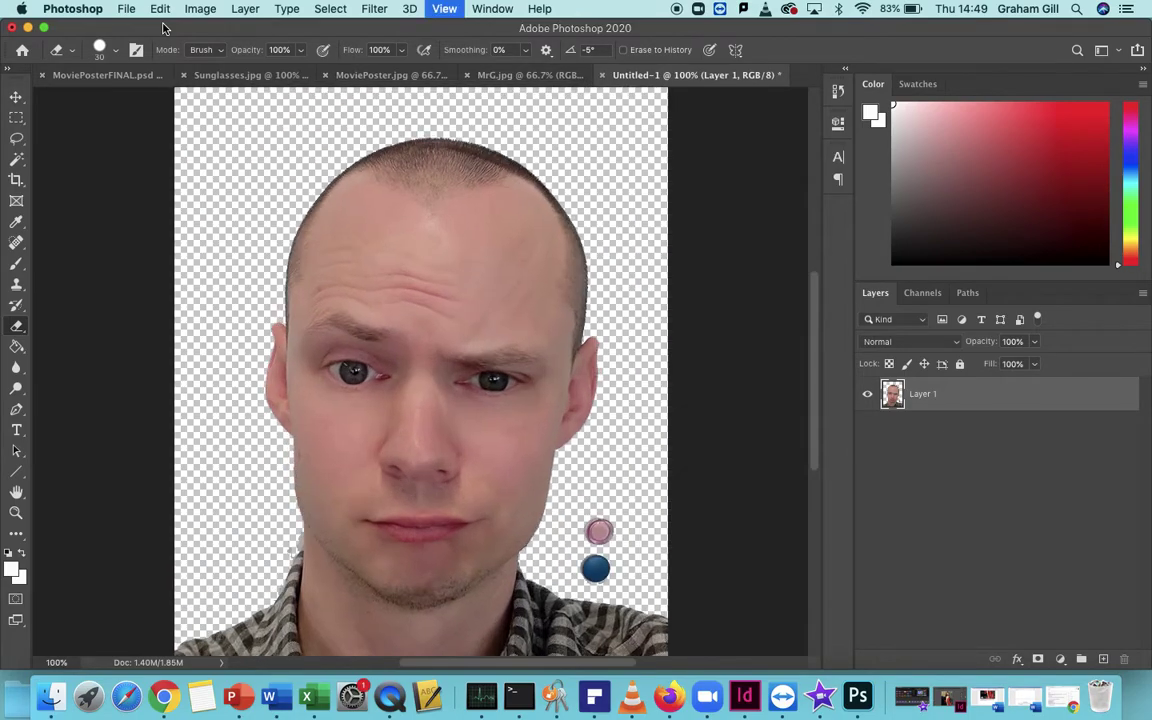
{"action": "scroll", "coordinate": [194, 162], "scroll_direction": "down", "scroll_amount": 10}
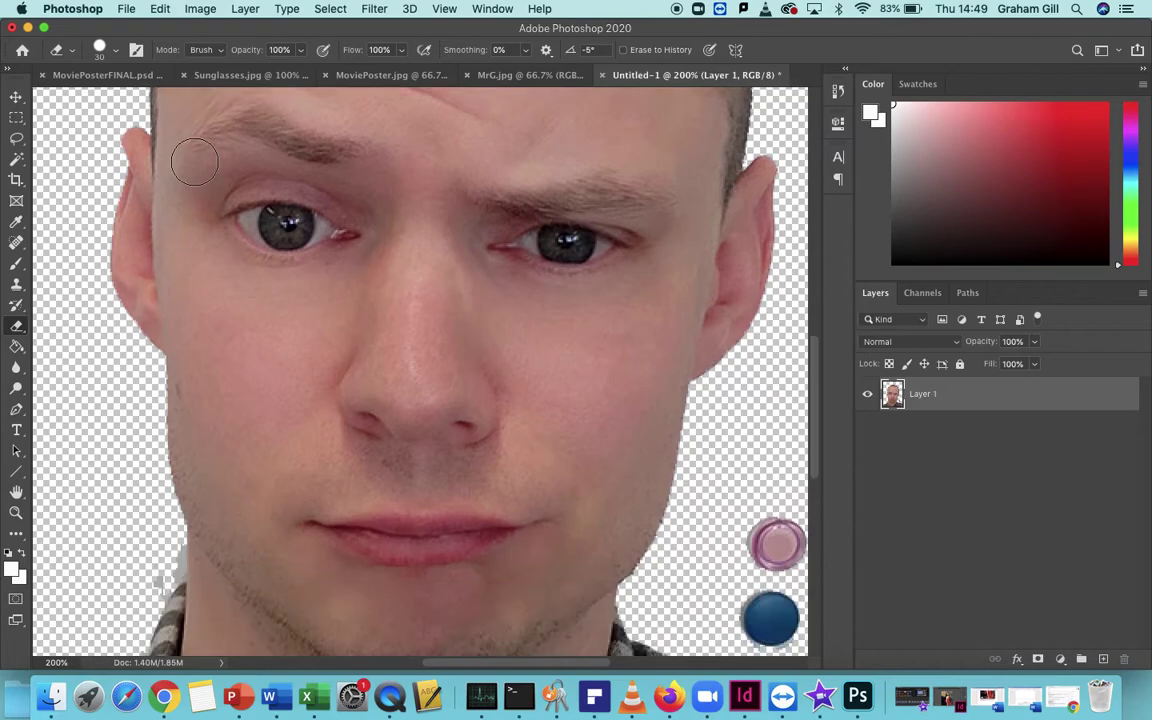
{"action": "scroll", "coordinate": [194, 162], "scroll_direction": "down", "scroll_amount": 2}
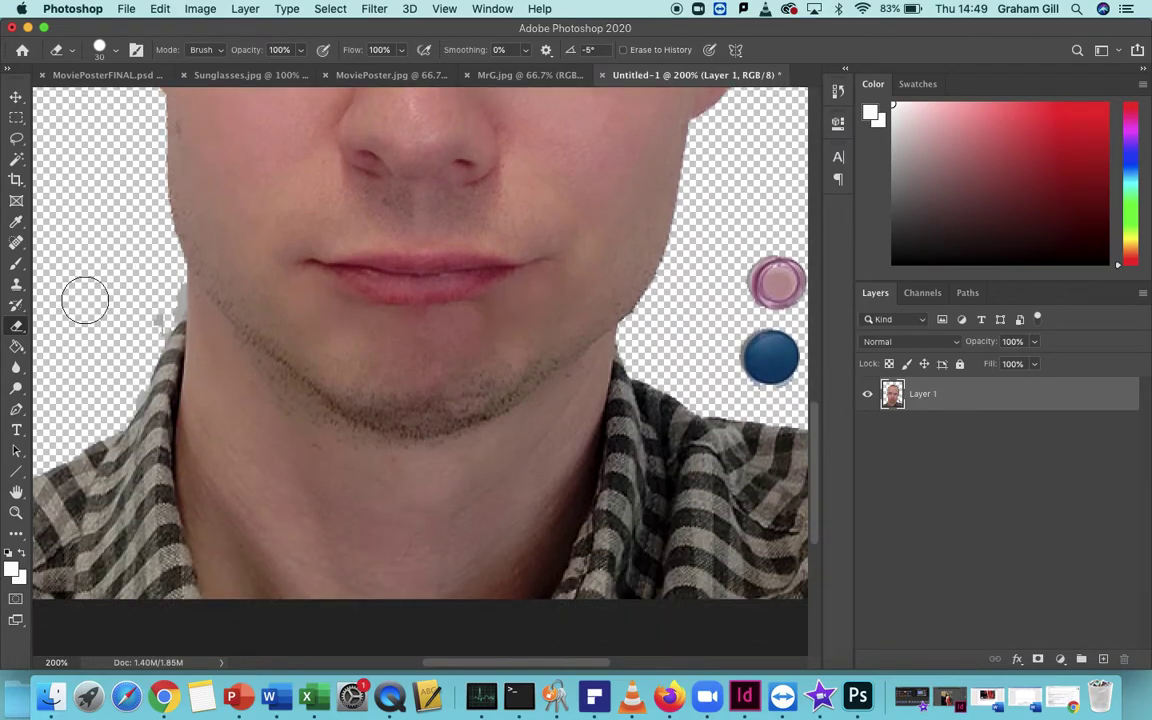
{"action": "left_click", "coordinate": [106, 50]}
{"action": "left_click", "coordinate": [194, 138]}
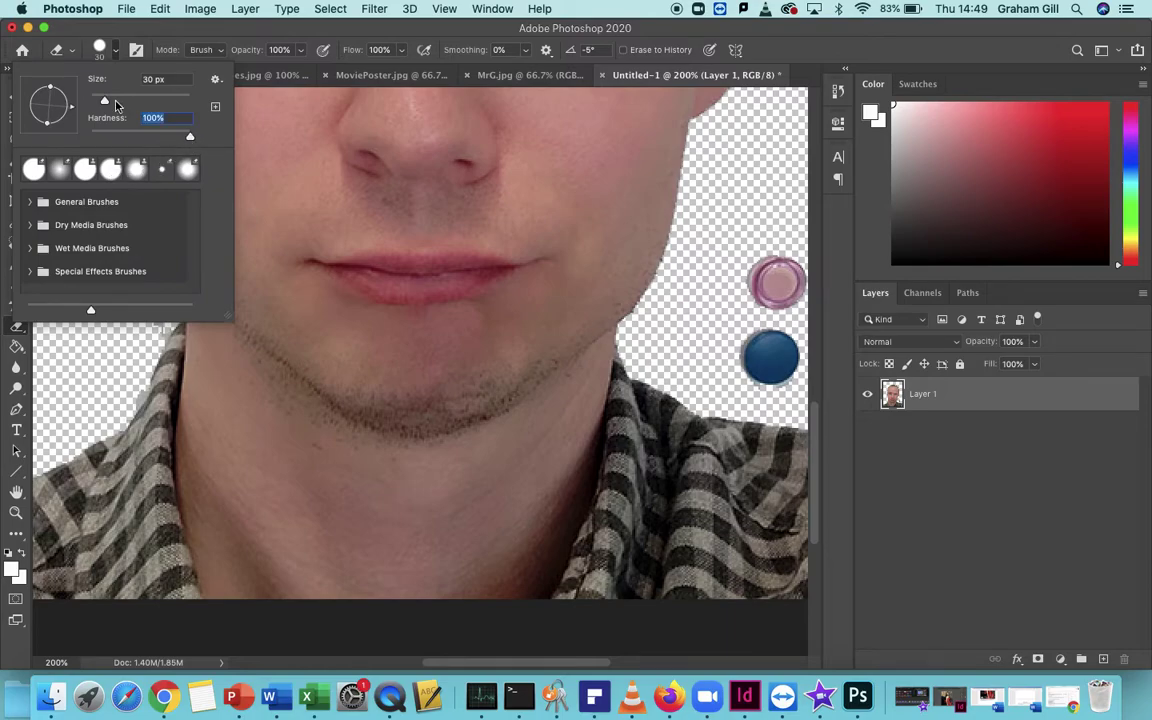
{"action": "left_click_drag", "start_coordinate": [104, 100], "coordinate": [113, 103]}
{"action": "left_click", "coordinate": [110, 398]}
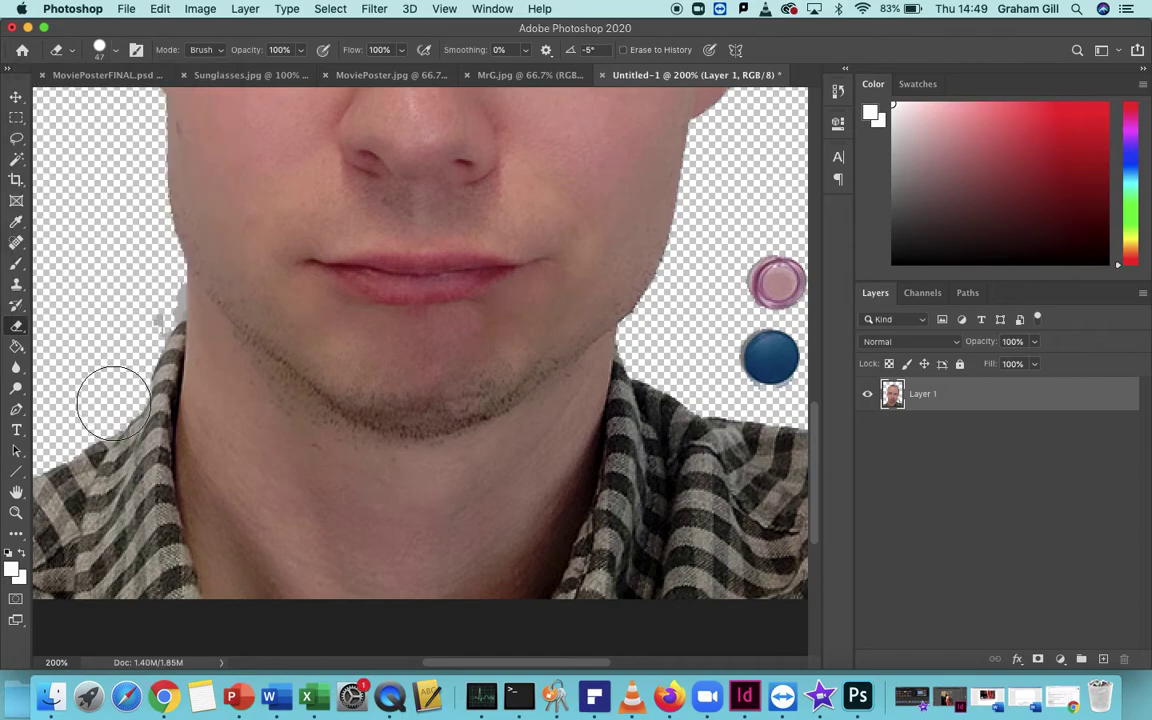
{"action": "left_click_drag", "start_coordinate": [140, 495], "coordinate": [178, 537]}
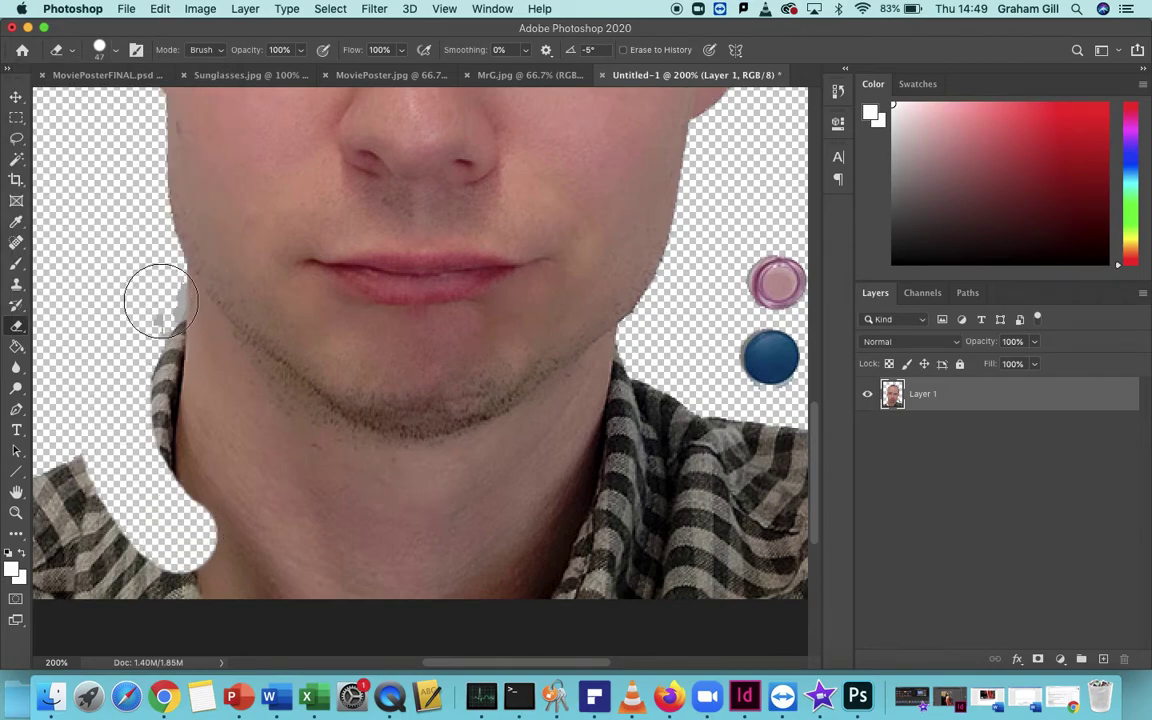
{"action": "mouse_move", "coordinate": [169, 311]}
{"action": "left_mouse_down"}
{"action": "mouse_move", "coordinate": [345, 460]}
{"action": "mouse_move", "coordinate": [411, 478]}
{"action": "mouse_move", "coordinate": [449, 477]}
{"action": "mouse_move", "coordinate": [526, 446]}
{"action": "mouse_move", "coordinate": [634, 366]}
{"action": "left_mouse_up"}
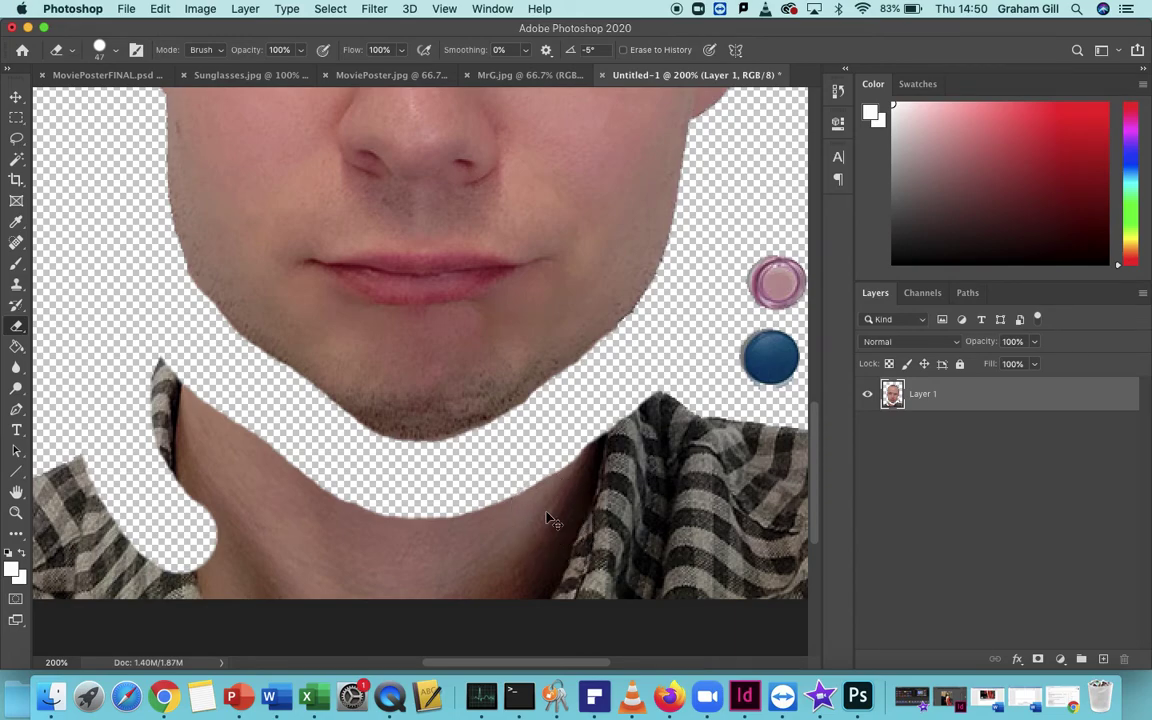
Erase the leftover neck, shirt and two round button graphics, enlarging the Eraser brush to 83 px for the remaining areas.
{"action": "key", "text": "super+minus"}
{"action": "key", "text": "super+plus"}
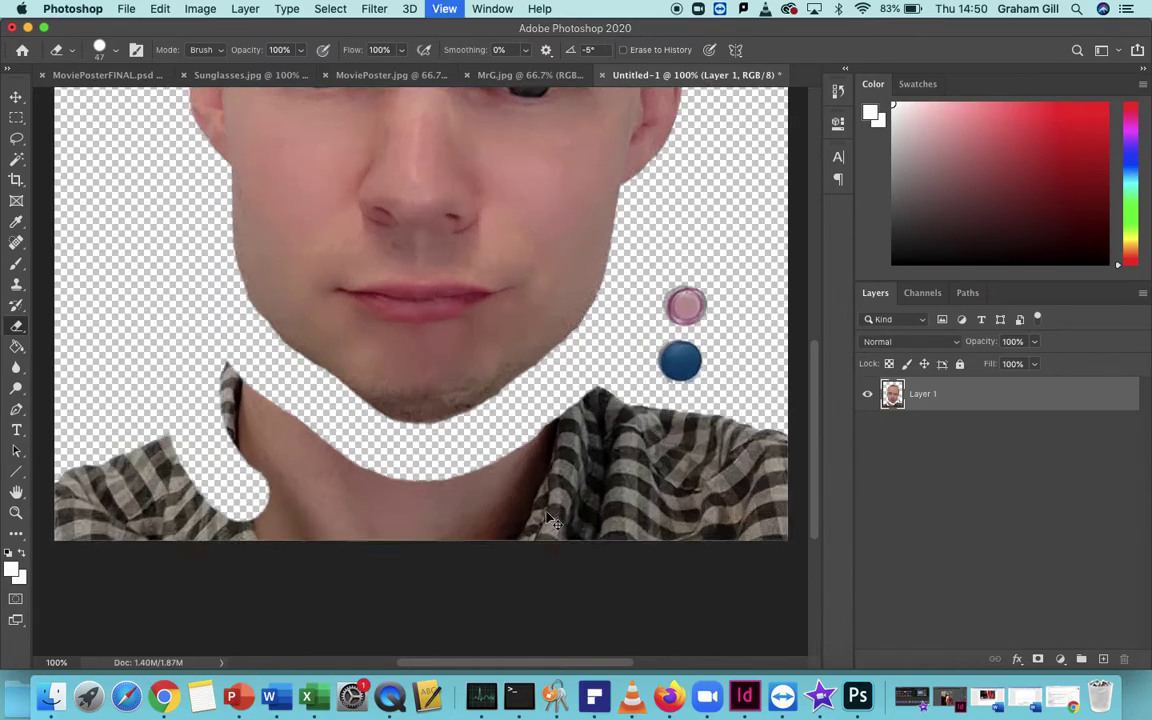
{"action": "key", "text": "super+minus"}
{"action": "key", "text": "super+minus"}
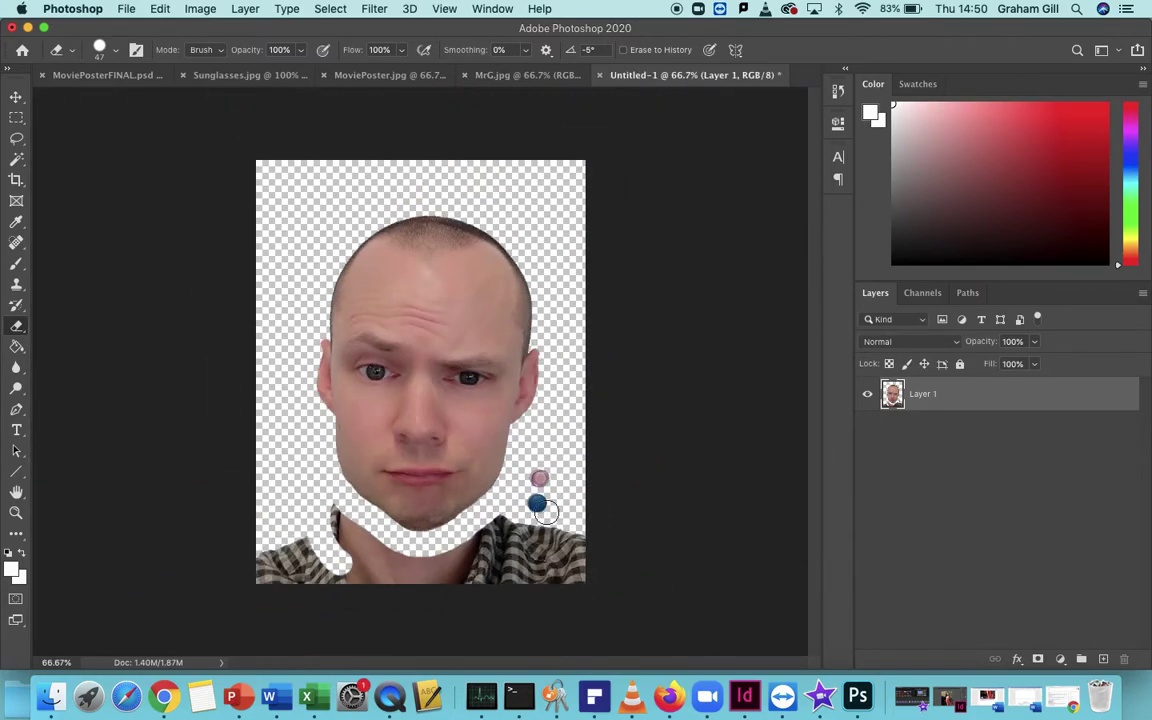
{"action": "mouse_move", "coordinate": [233, 544]}
{"action": "left_mouse_down"}
{"action": "mouse_move", "coordinate": [335, 517]}
{"action": "mouse_move", "coordinate": [392, 547]}
{"action": "mouse_move", "coordinate": [478, 542]}
{"action": "mouse_move", "coordinate": [538, 479]}
{"action": "mouse_move", "coordinate": [568, 554]}
{"action": "mouse_move", "coordinate": [513, 570]}
{"action": "mouse_move", "coordinate": [513, 585]}
{"action": "mouse_move", "coordinate": [553, 589]}
{"action": "left_mouse_up"}
{"action": "left_click", "coordinate": [112, 51]}
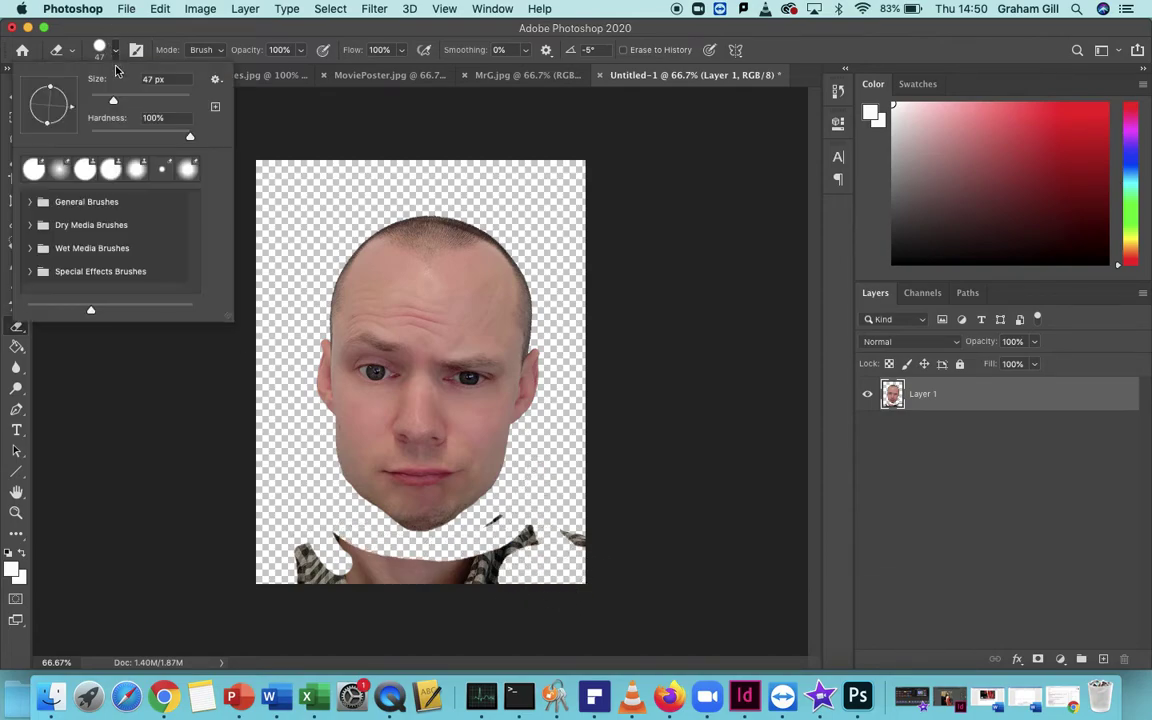
{"action": "left_click_drag", "start_coordinate": [133, 103], "coordinate": [132, 103]}
{"action": "mouse_move", "coordinate": [284, 564]}
{"action": "left_mouse_down"}
{"action": "mouse_move", "coordinate": [322, 599]}
{"action": "mouse_move", "coordinate": [341, 544]}
{"action": "mouse_move", "coordinate": [399, 577]}
{"action": "mouse_move", "coordinate": [438, 580]}
{"action": "mouse_move", "coordinate": [491, 570]}
{"action": "mouse_move", "coordinate": [494, 527]}
{"action": "mouse_move", "coordinate": [555, 541]}
{"action": "mouse_move", "coordinate": [590, 571]}
{"action": "left_mouse_up"}
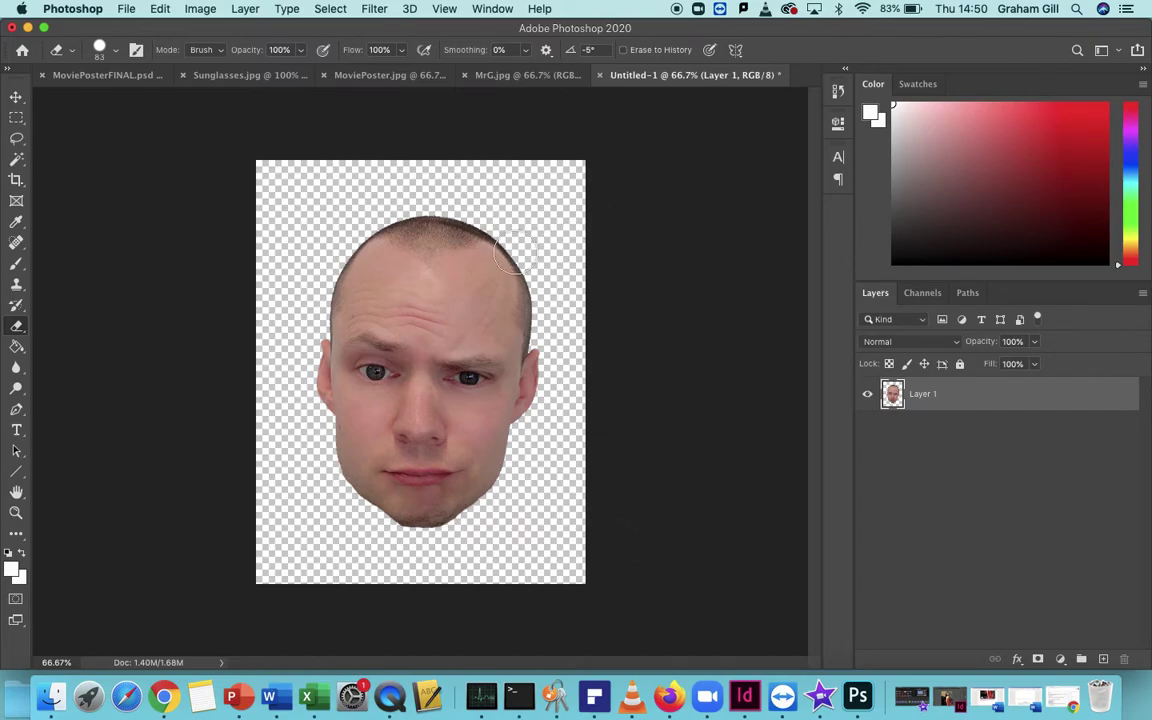
Copy the entire canvas with the cut-out head and paste it into MoviePoster.jpg.
{"action": "key", "text": "super+a"}
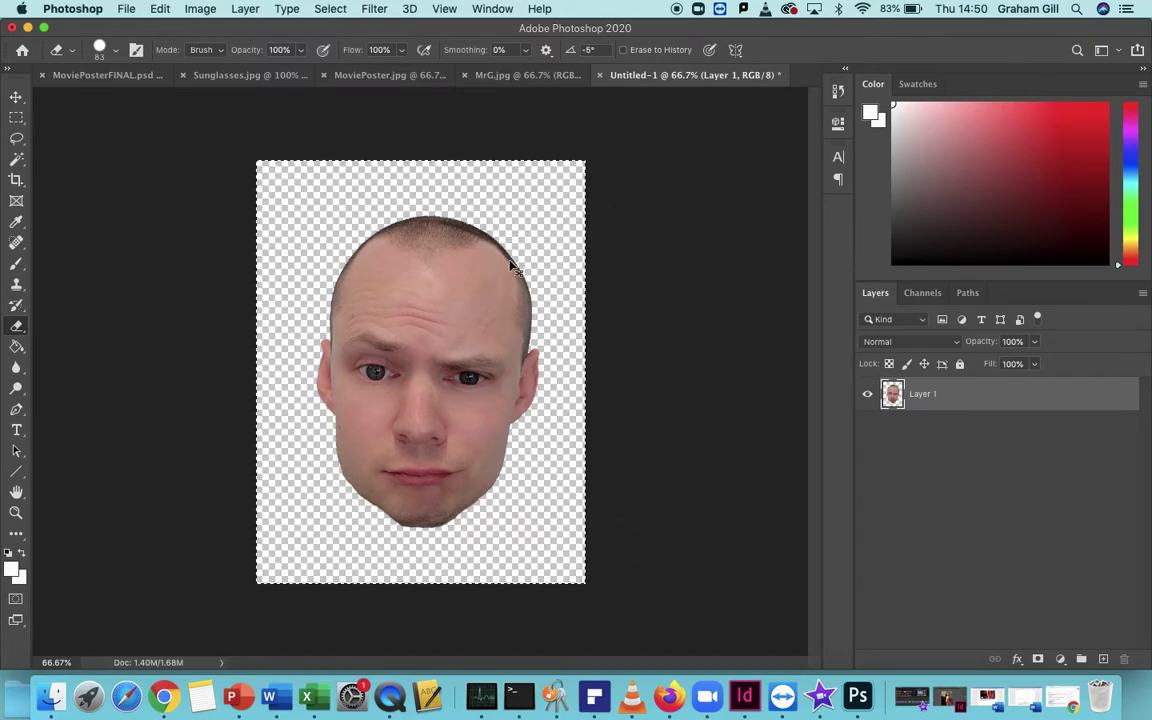
{"action": "left_click", "coordinate": [160, 9]}
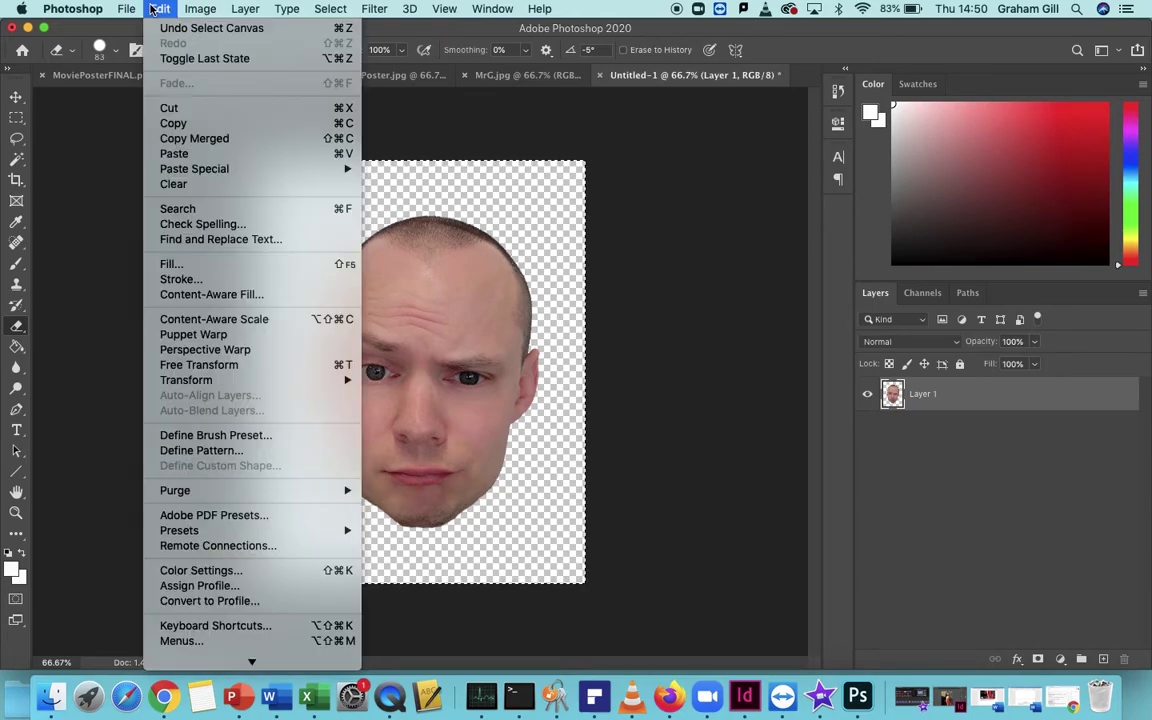
{"action": "left_click", "coordinate": [187, 123]}
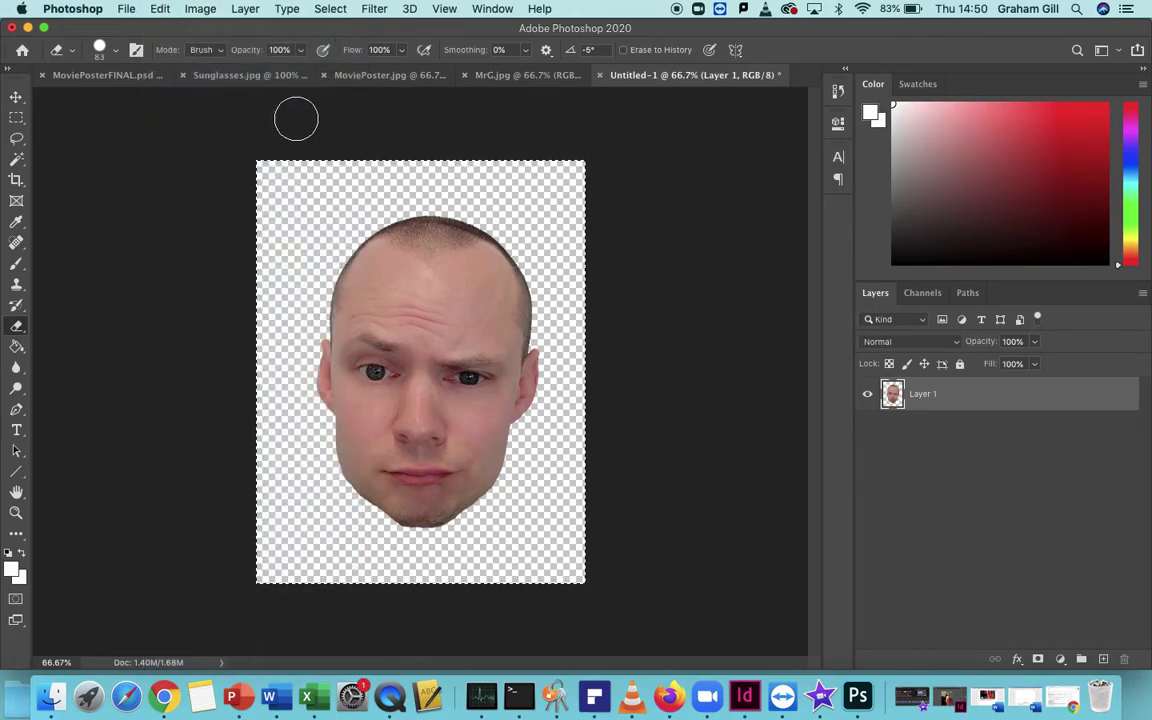
{"action": "left_click", "coordinate": [386, 76]}
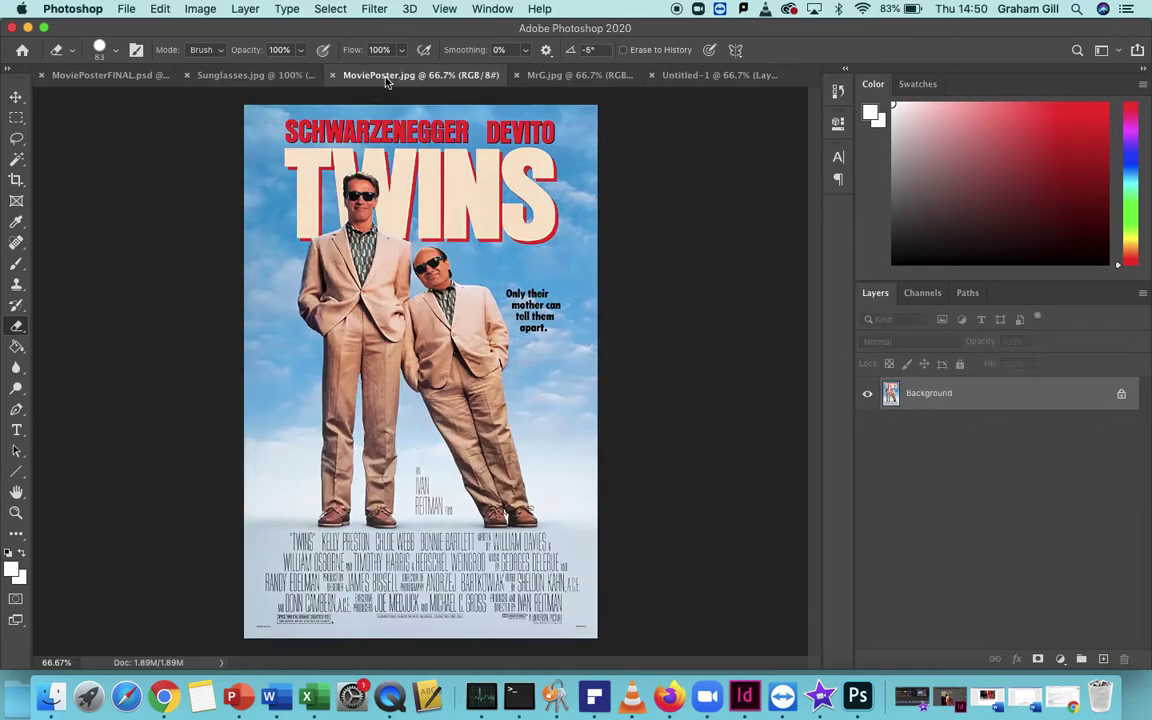
{"action": "left_click", "coordinate": [160, 9]}
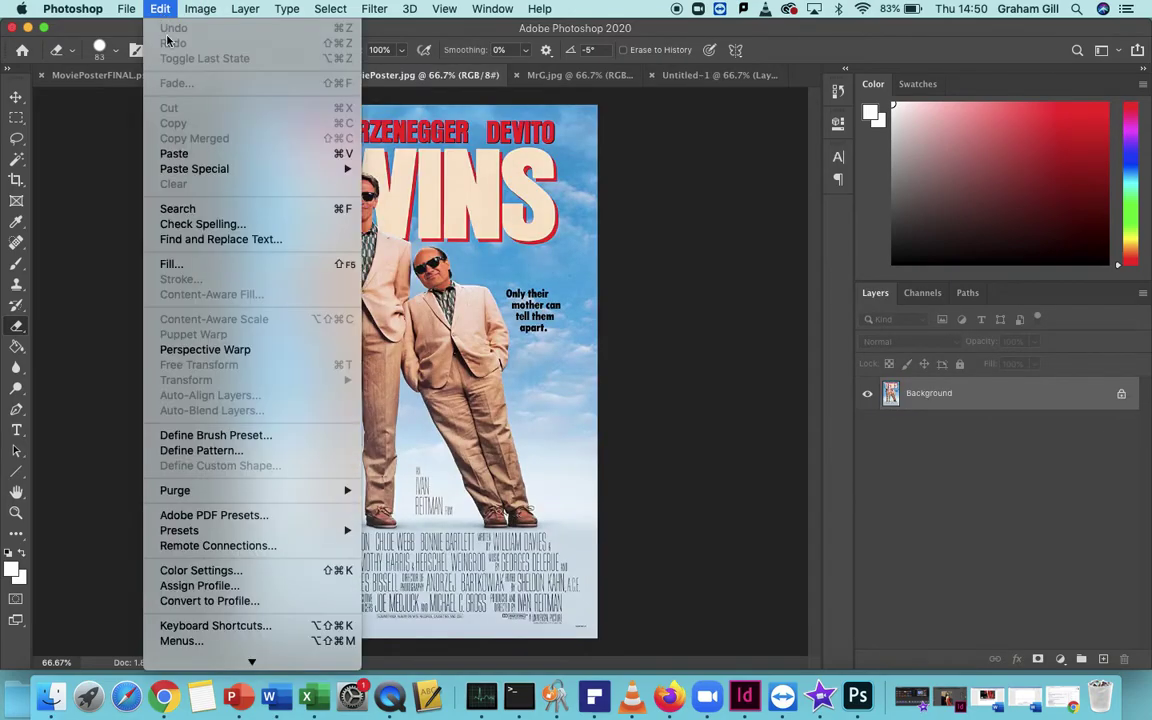
{"action": "left_click", "coordinate": [184, 146]}
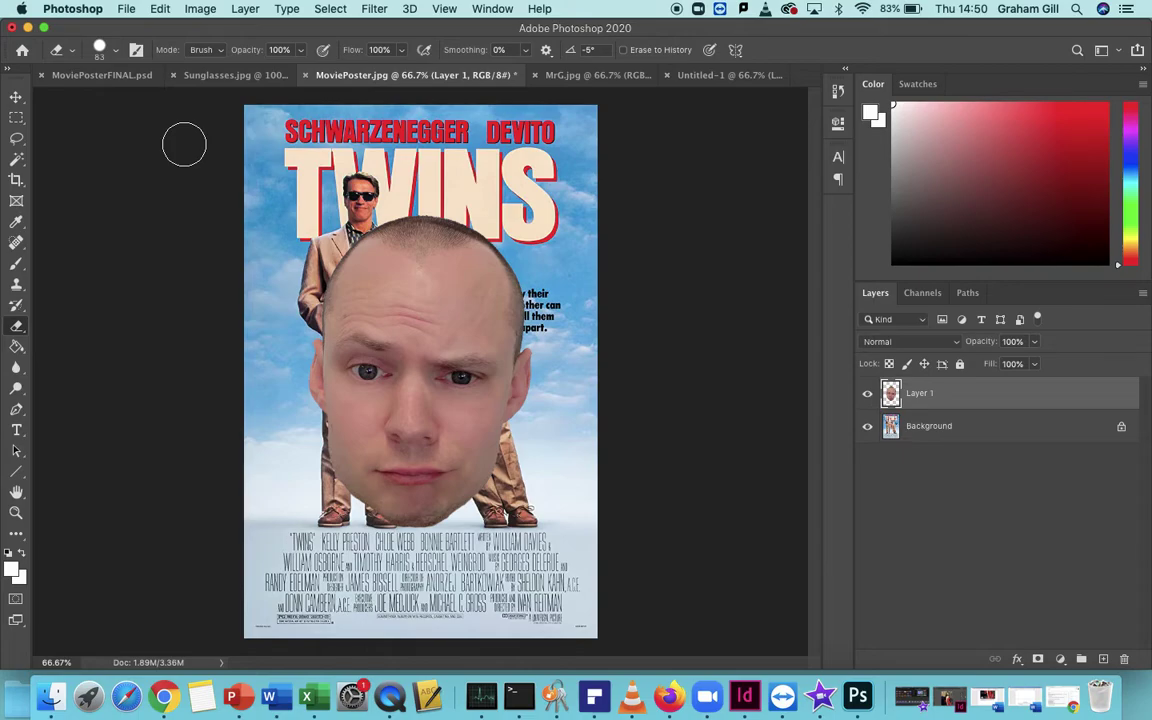
Free Transform the pasted head to about 16.31% scale and -28.45° rotation, placing it over the shorter man's head.
{"action": "left_click", "coordinate": [161, 9]}
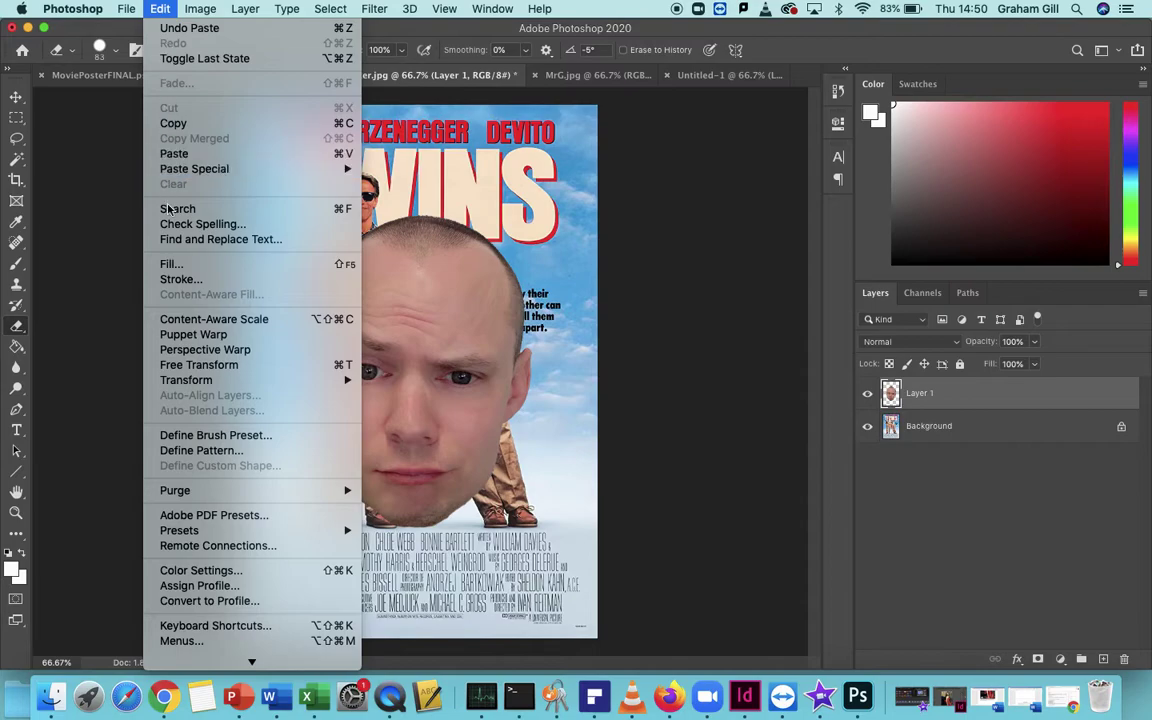
{"action": "left_click", "coordinate": [180, 367]}
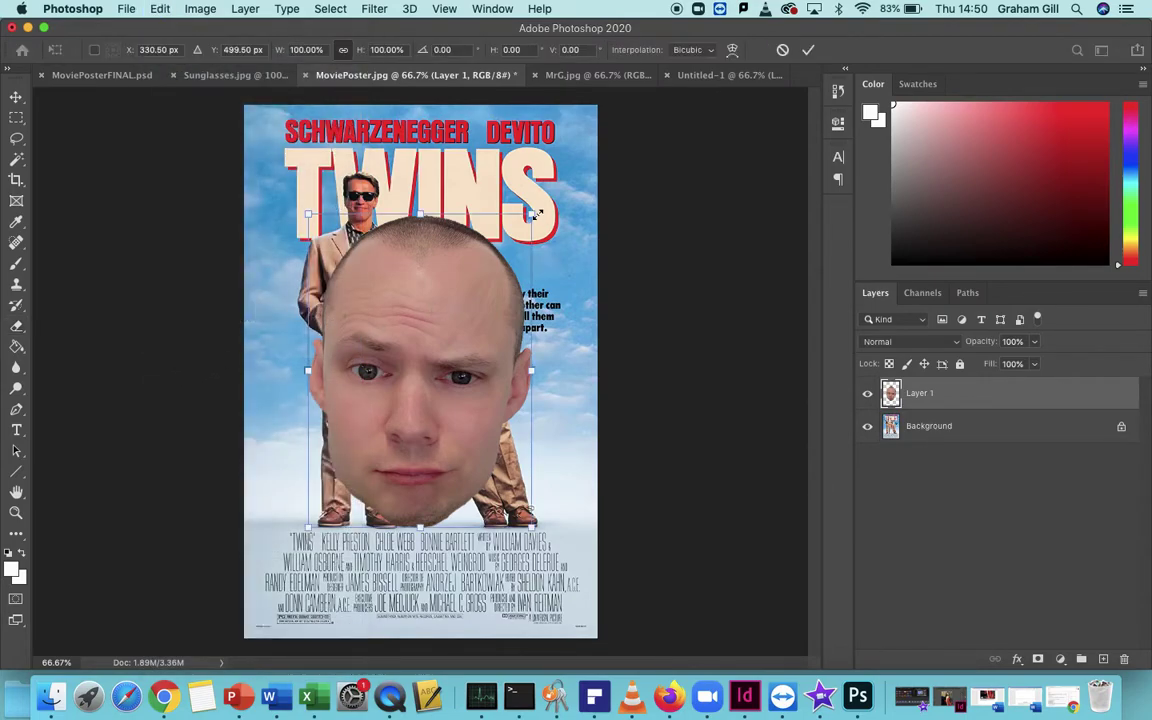
{"action": "left_click_drag", "start_coordinate": [531, 213], "coordinate": [488, 240]}
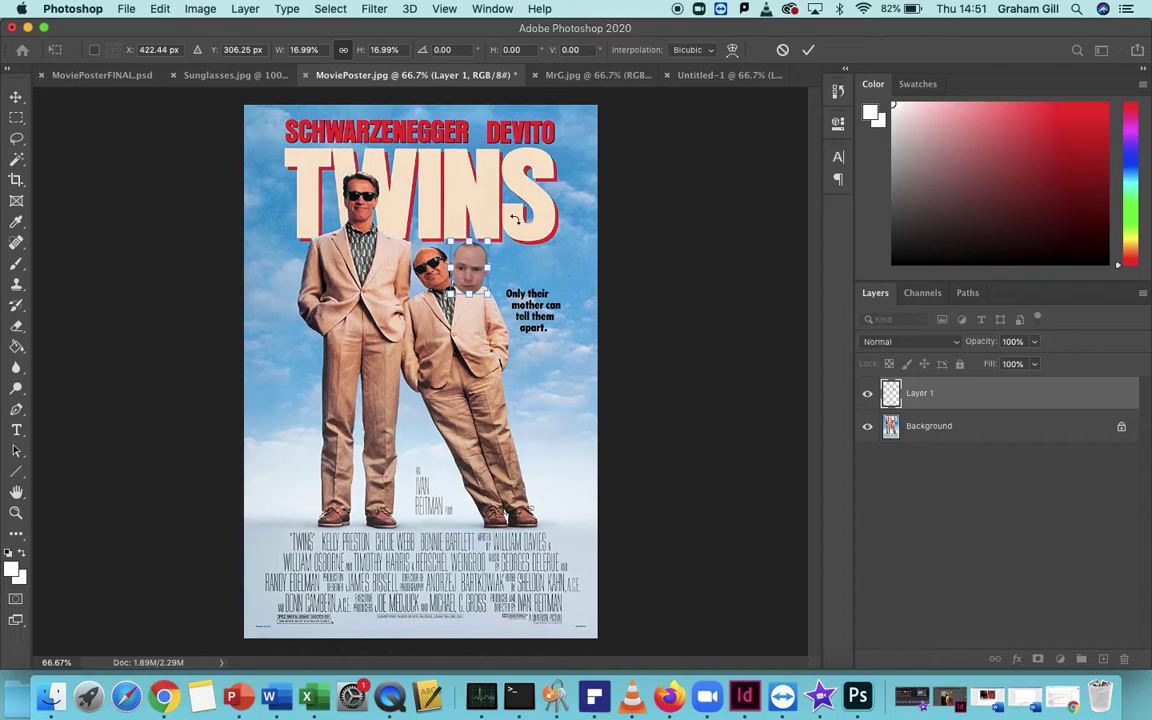
{"action": "left_click_drag", "start_coordinate": [519, 220], "coordinate": [491, 199]}
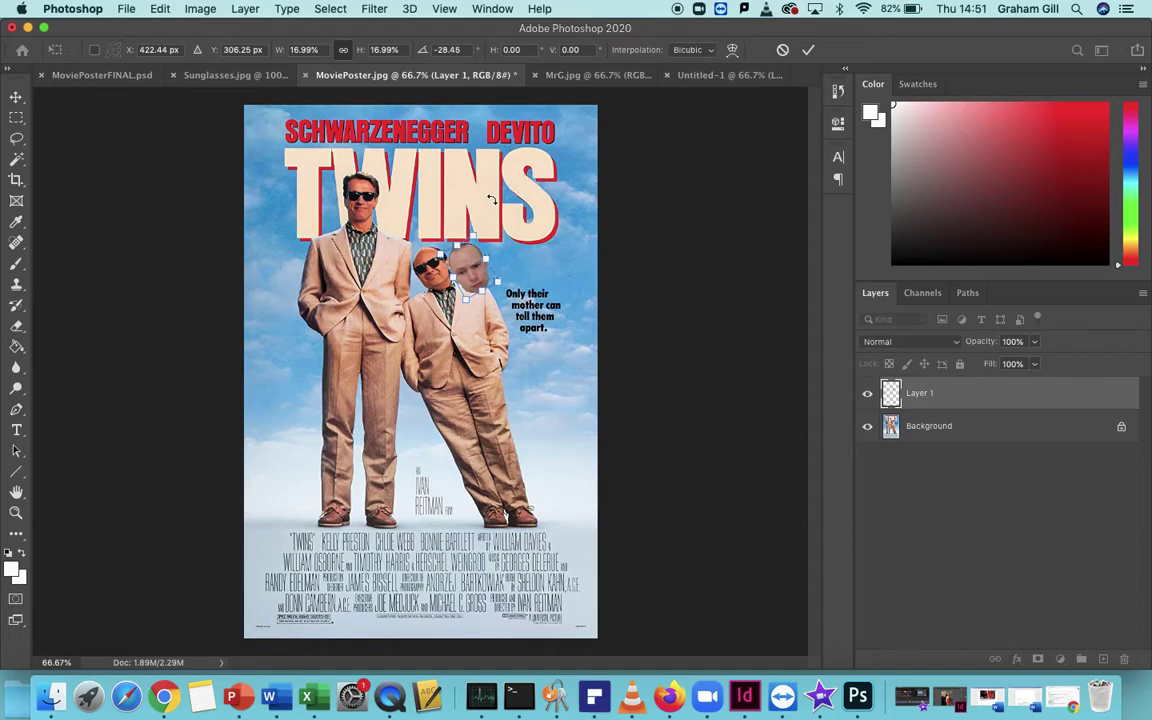
{"action": "left_click_drag", "start_coordinate": [476, 275], "coordinate": [438, 274]}
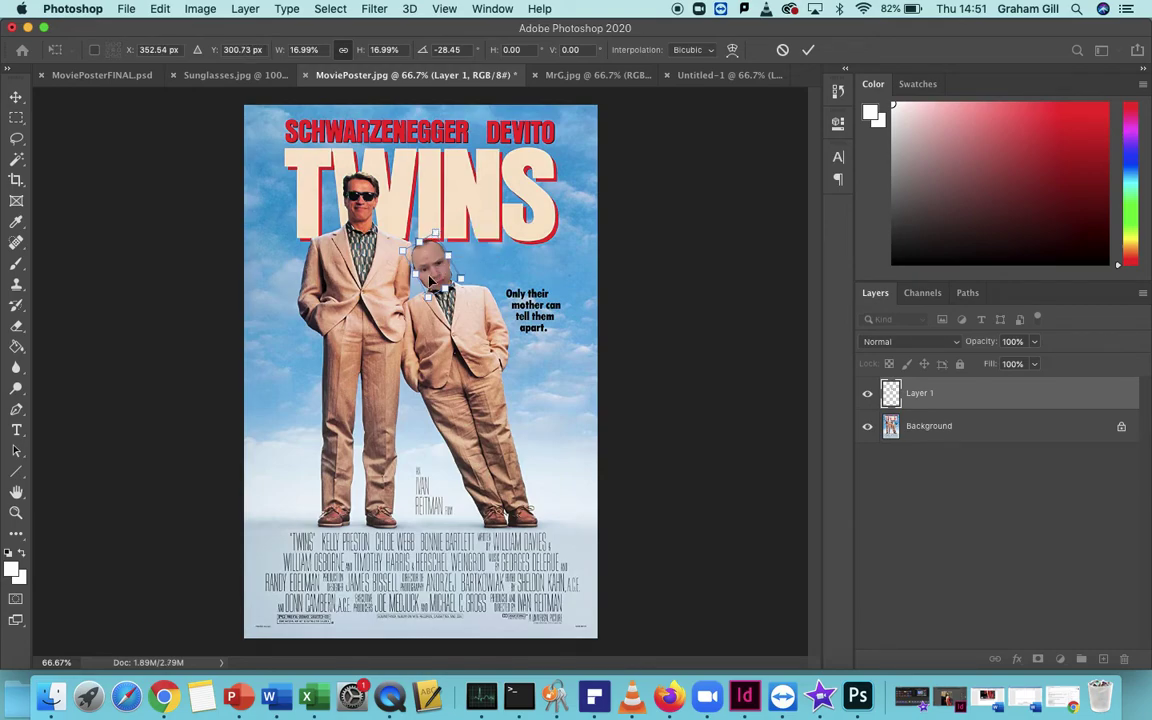
{"action": "left_click_drag", "start_coordinate": [427, 297], "coordinate": [435, 266]}
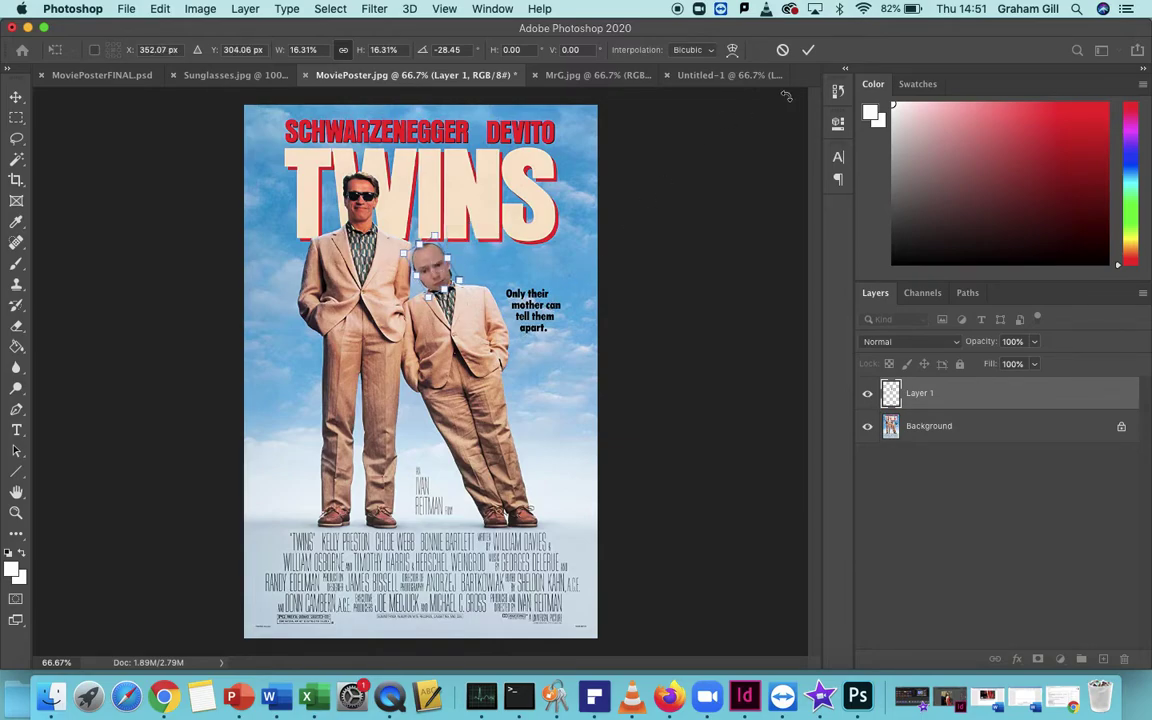
{"action": "left_click", "coordinate": [810, 52]}
{"action": "key", "text": "e"}
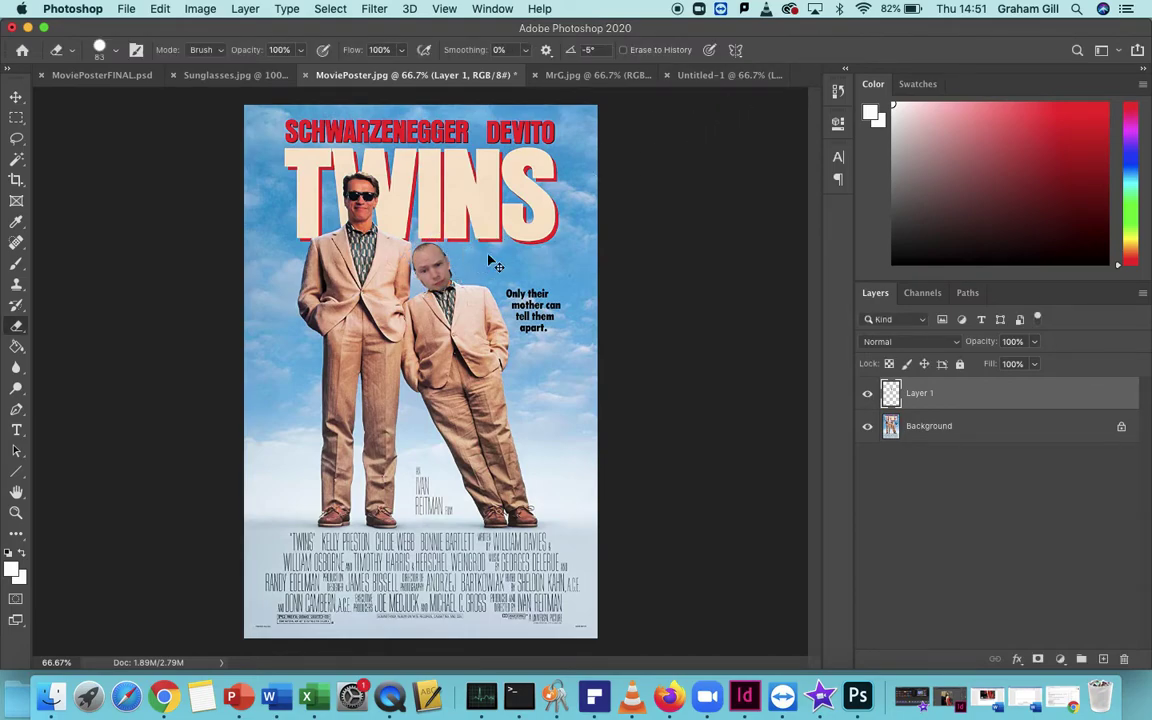
Select the poster's Background layer and set up the Clone Stamp tool with a 30 px brush.
{"action": "key", "text": "super+plus"}
{"action": "scroll", "coordinate": [483, 299], "scroll_direction": "up", "scroll_amount": 3}
{"action": "left_click_drag", "start_coordinate": [483, 297], "coordinate": [490, 350]}
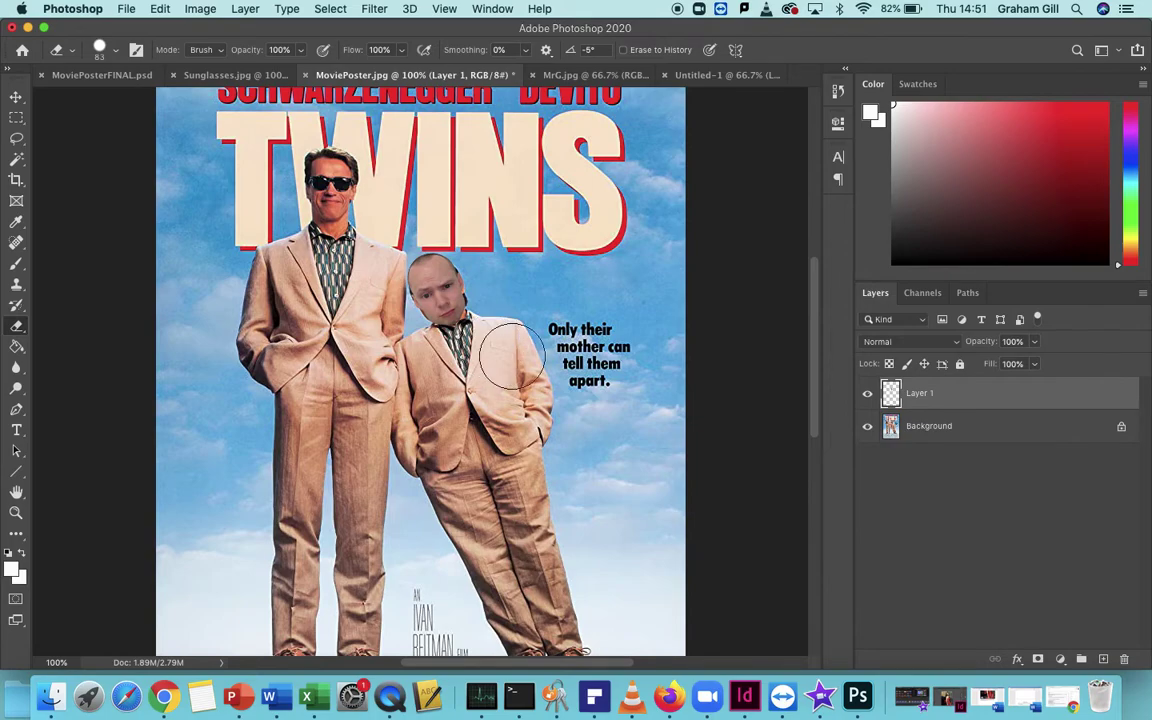
{"action": "left_click", "coordinate": [934, 431]}
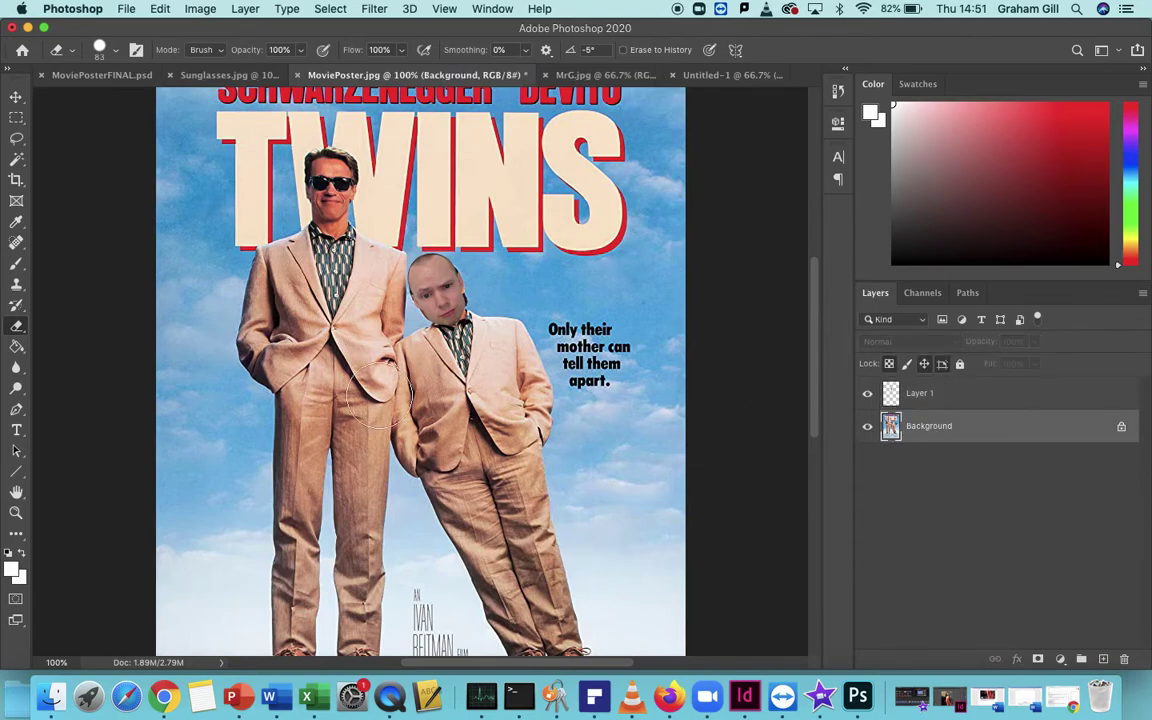
{"action": "left_click", "coordinate": [17, 286]}
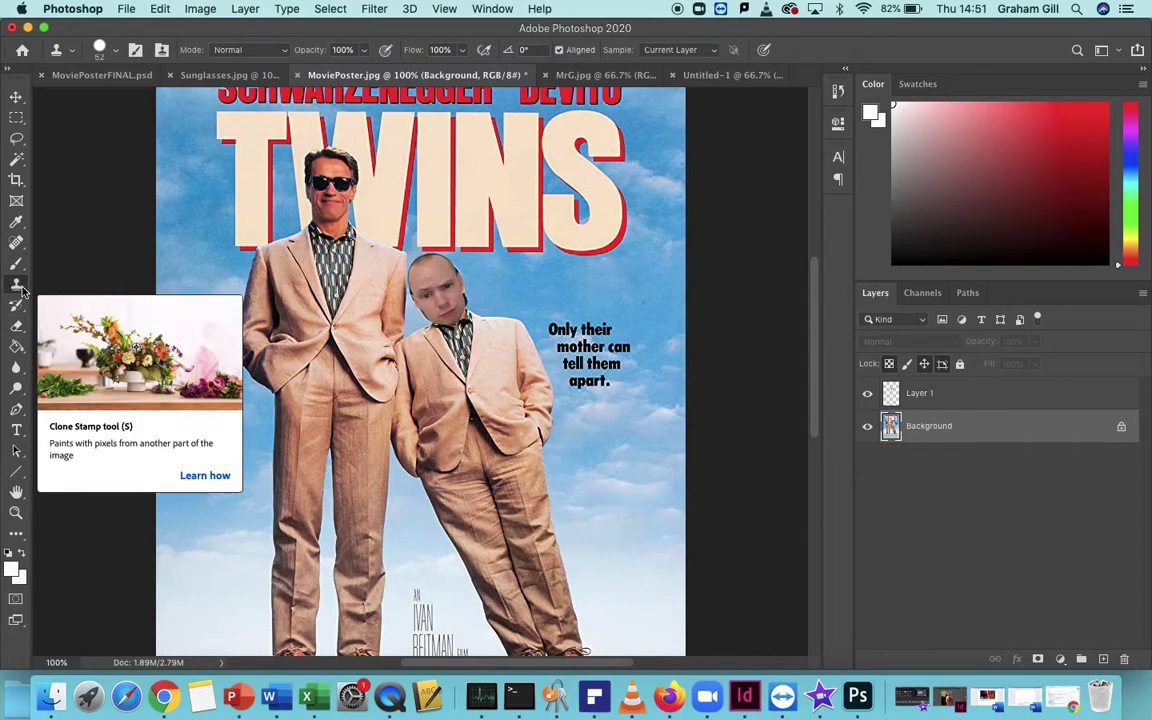
{"action": "left_click", "coordinate": [113, 55]}
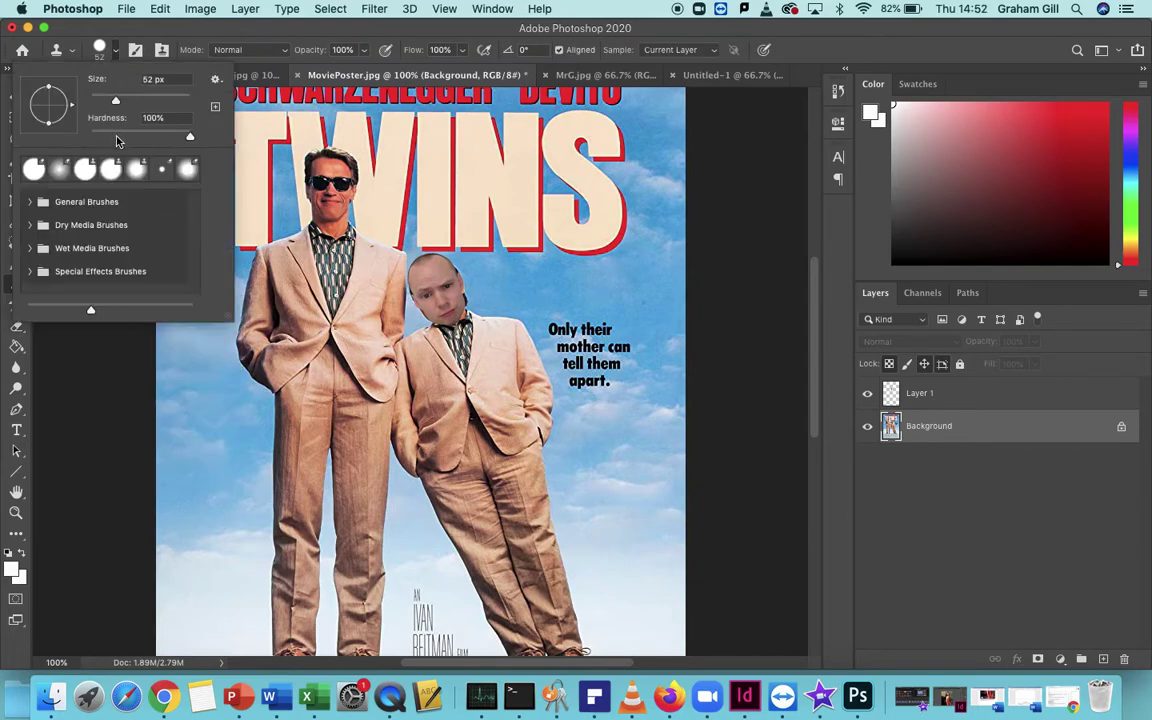
{"action": "mouse_move", "coordinate": [115, 101]}
{"action": "left_mouse_down"}
{"action": "mouse_move", "coordinate": [132, 101]}
{"action": "mouse_move", "coordinate": [107, 106]}
{"action": "left_mouse_up"}
{"action": "left_click", "coordinate": [105, 103]}
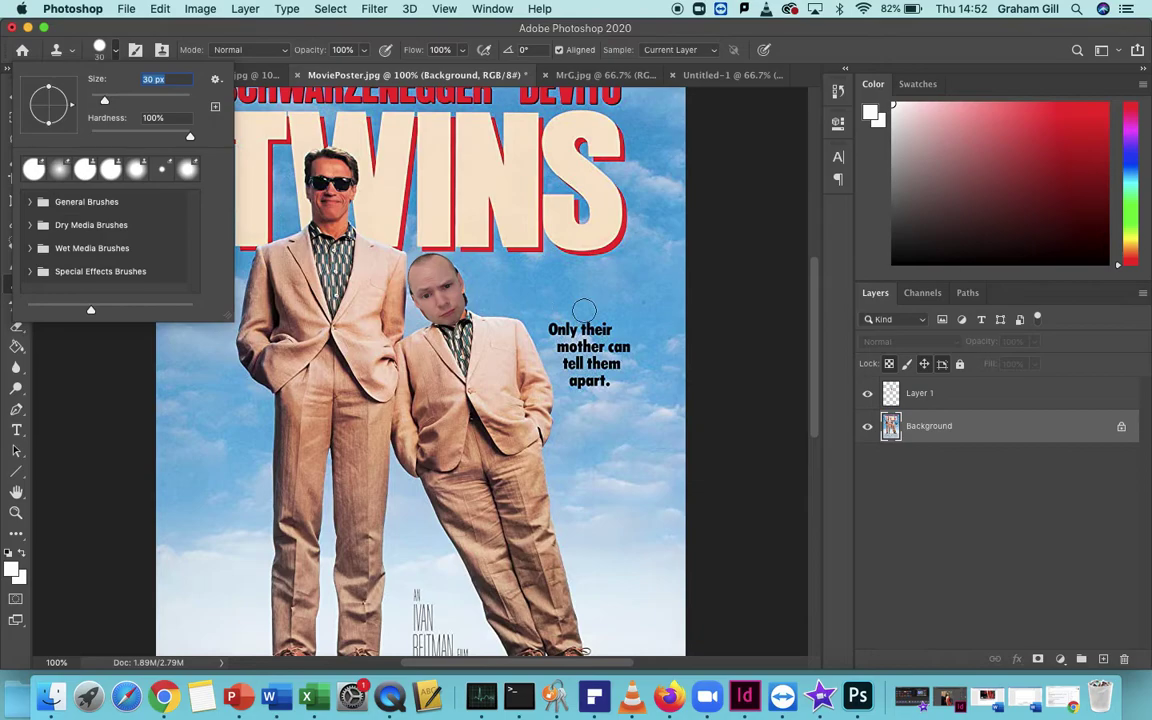
Sample the blue sky beside the shorter man and clone it over the original hair showing at the pasted head's edge.
{"action": "left_click", "coordinate": [619, 293]}
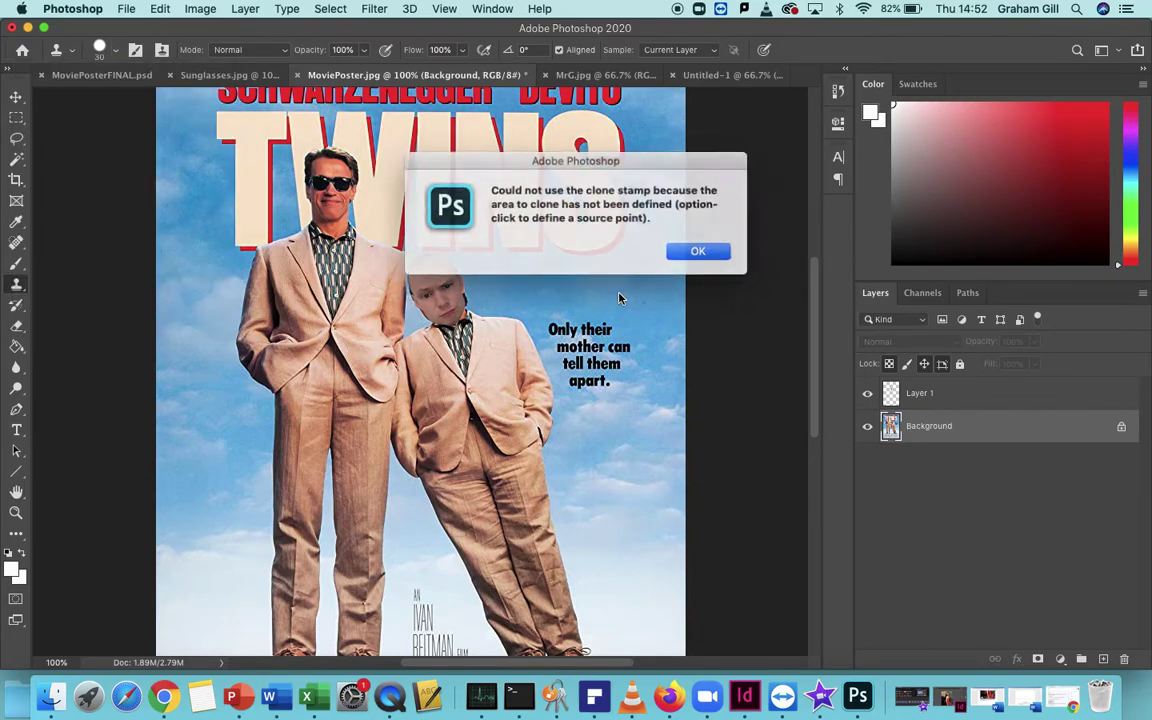
{"action": "left_click", "coordinate": [707, 252]}
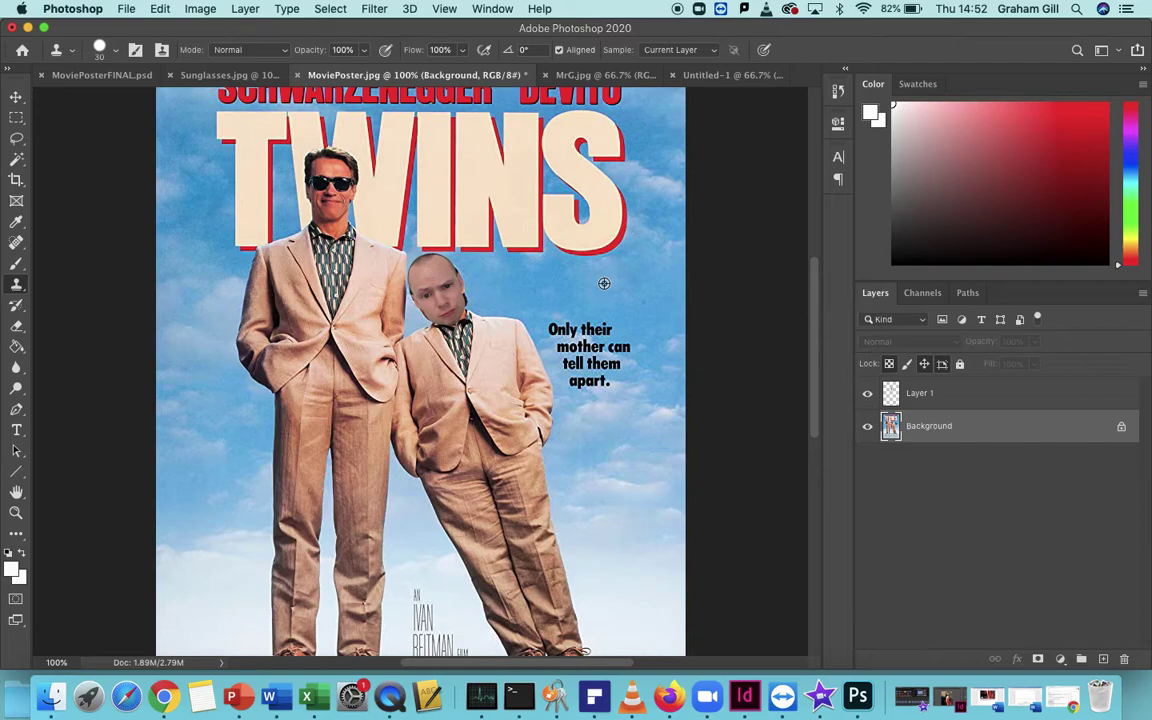
{"action": "left_click", "coordinate": [489, 292], "text": "alt"}
{"action": "left_click_drag", "start_coordinate": [460, 273], "coordinate": [461, 274]}
{"action": "left_click_drag", "start_coordinate": [461, 274], "coordinate": [460, 274]}
Clone over the remaining traces of the original head around the cheek and neck with a 20 px brush, and select Layer 1.
{"action": "left_click", "coordinate": [107, 50]}
{"action": "left_click_drag", "start_coordinate": [103, 106], "coordinate": [99, 106]}
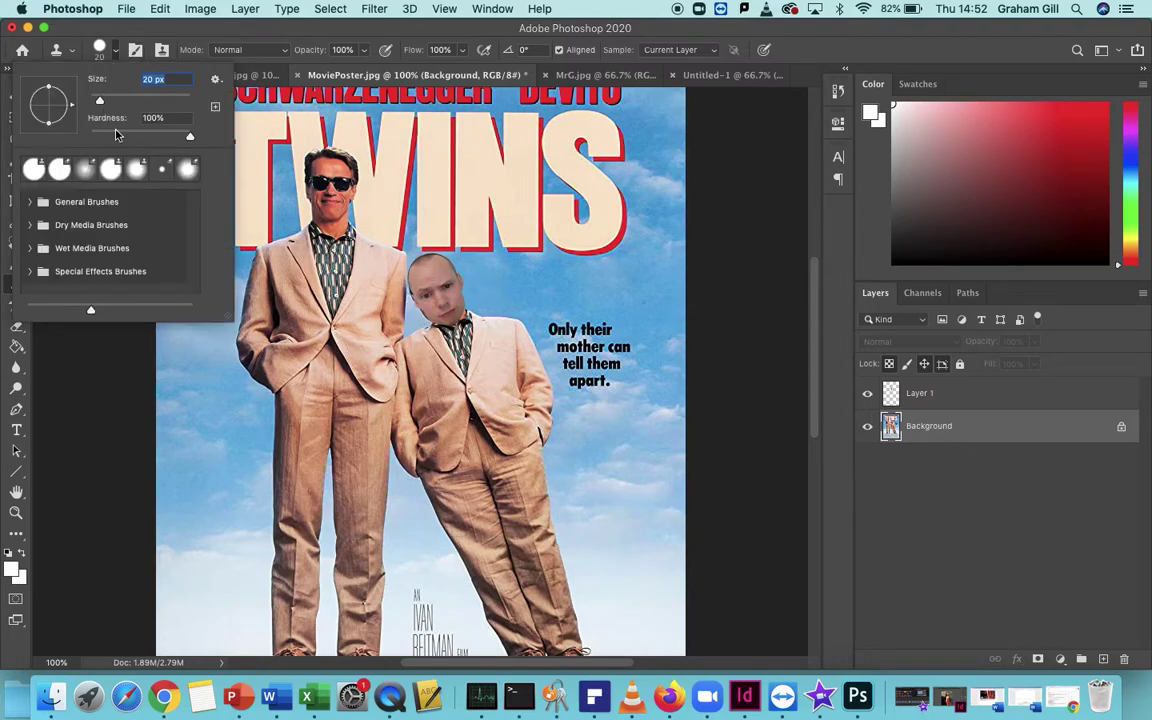
{"action": "left_click", "coordinate": [415, 320], "text": "alt"}
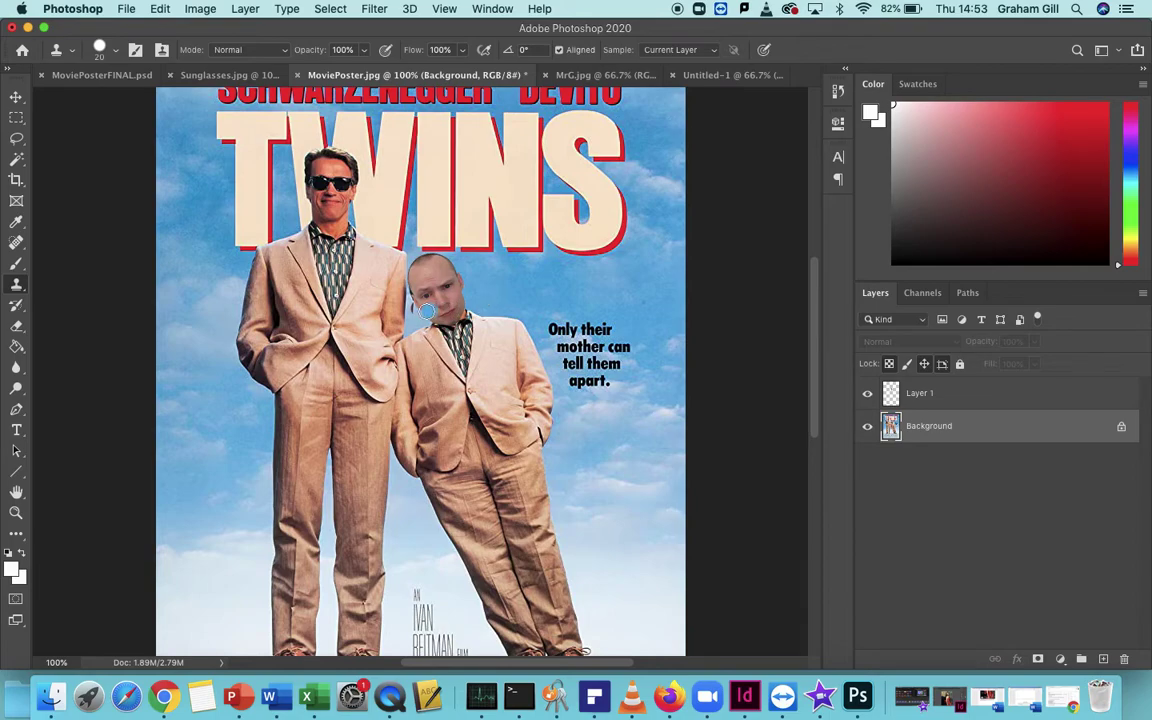
{"action": "left_click_drag", "start_coordinate": [461, 306], "coordinate": [478, 315]}
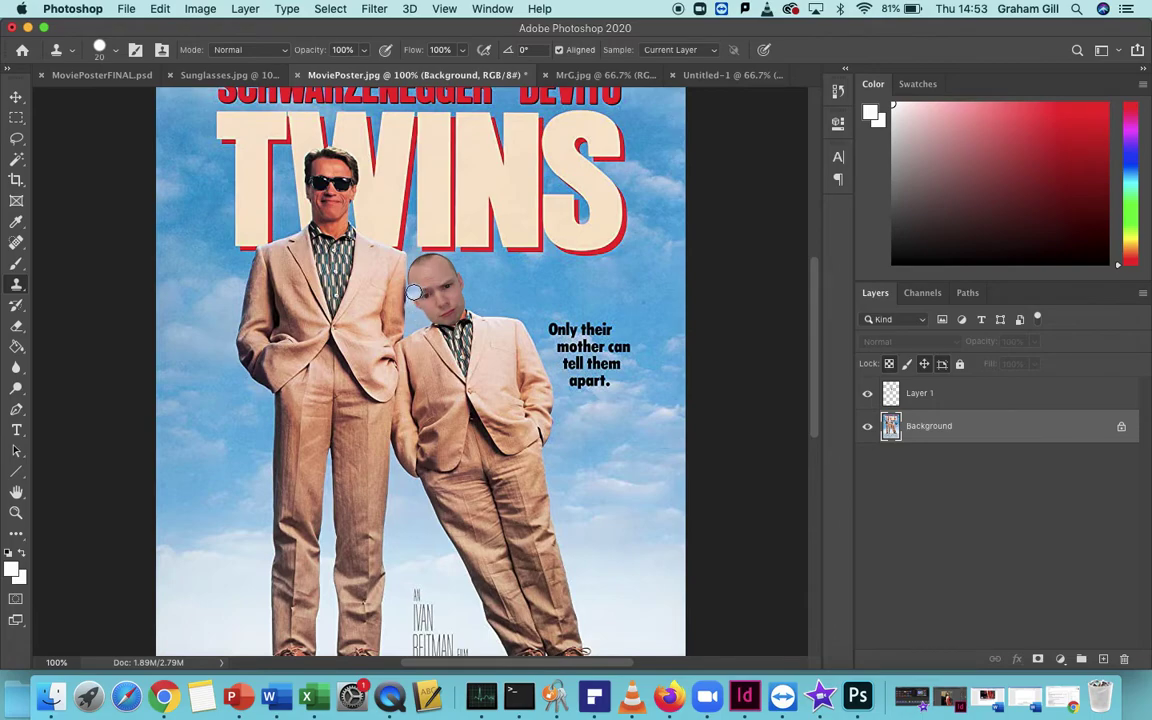
{"action": "left_click_drag", "start_coordinate": [417, 295], "coordinate": [417, 299]}
{"action": "left_click", "coordinate": [933, 397]}
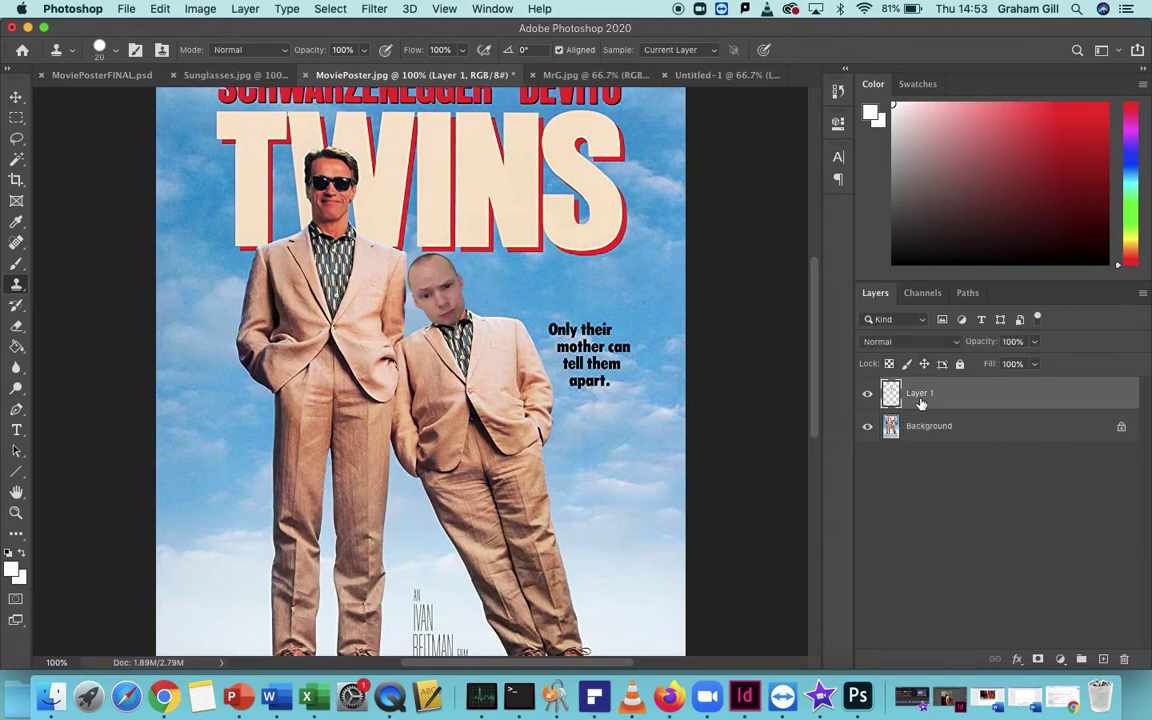
Apply a Vibrance adjustment to the pasted head on Layer 1, raising both vibrance and saturation to warm its skin tone.
{"action": "left_click", "coordinate": [201, 10]}
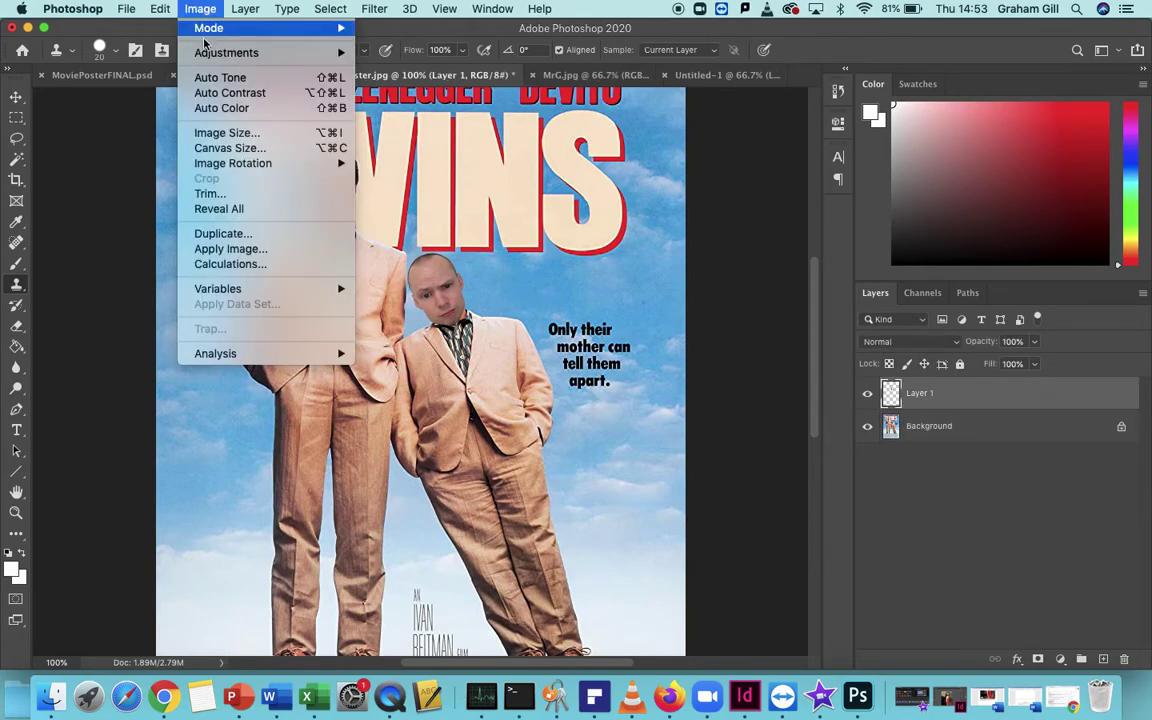
{"action": "mouse_move", "coordinate": [210, 55]}
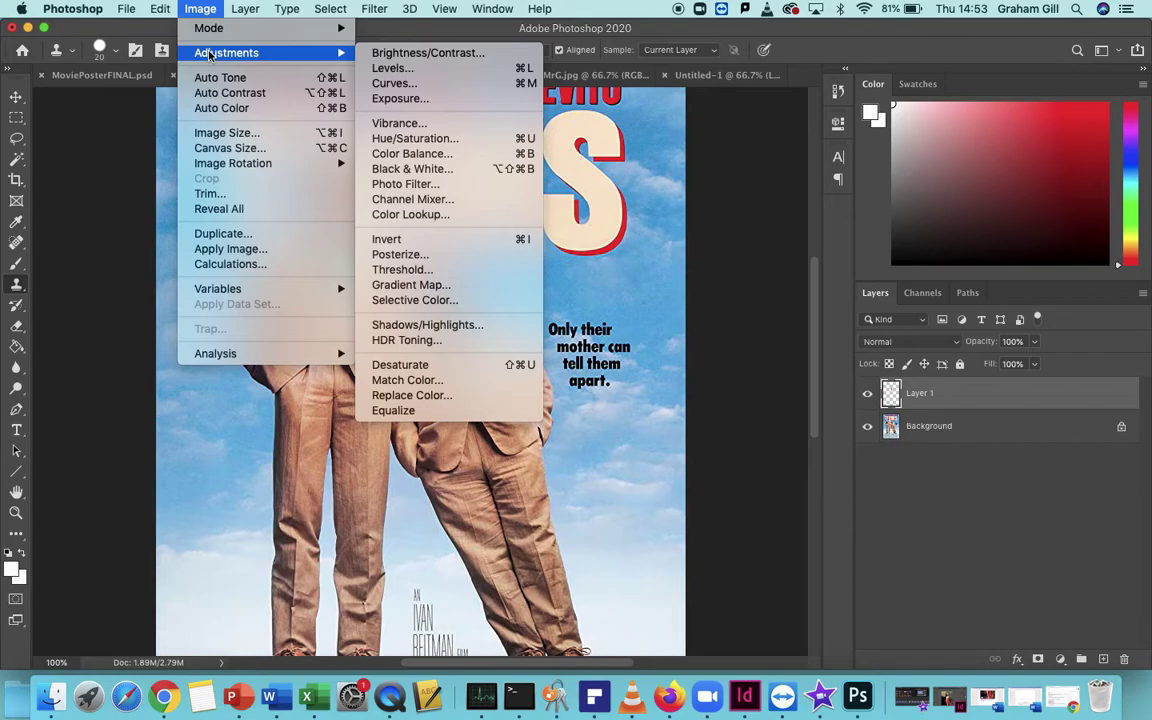
{"action": "left_click", "coordinate": [449, 125]}
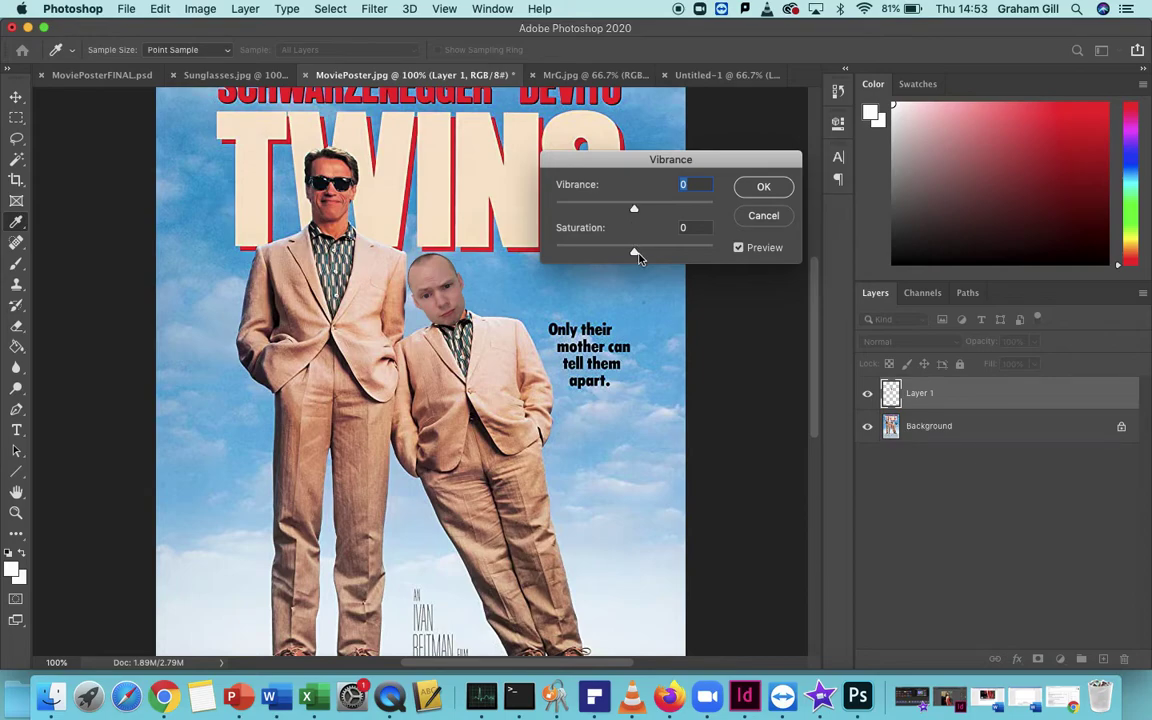
{"action": "left_click_drag", "start_coordinate": [634, 251], "coordinate": [667, 260]}
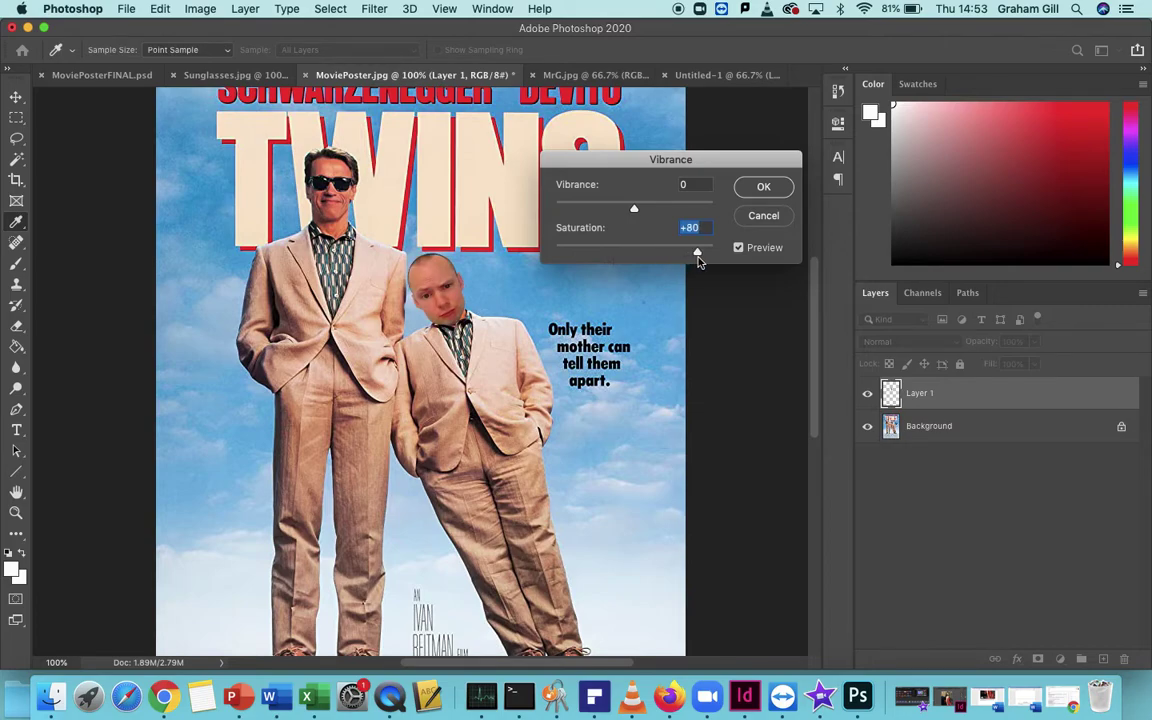
{"action": "left_click_drag", "start_coordinate": [694, 252], "coordinate": [687, 256]}
{"action": "left_click_drag", "start_coordinate": [634, 212], "coordinate": [651, 211]}
{"action": "left_click_drag", "start_coordinate": [687, 251], "coordinate": [681, 251]}
{"action": "left_click_drag", "start_coordinate": [651, 209], "coordinate": [657, 214]}
{"action": "left_click", "coordinate": [657, 214]}
{"action": "left_click", "coordinate": [763, 189]}
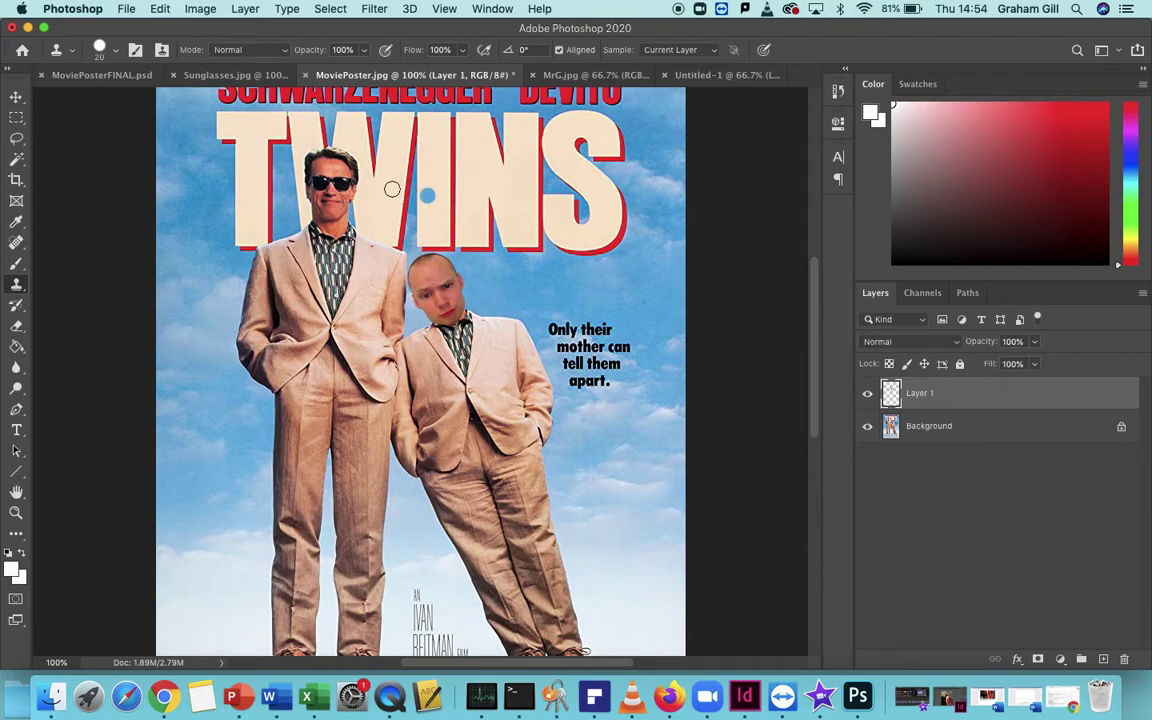
Copy the entire Sunglasses.jpg image and paste it into MoviePoster.jpg as a new layer.
{"action": "left_click", "coordinate": [220, 77]}
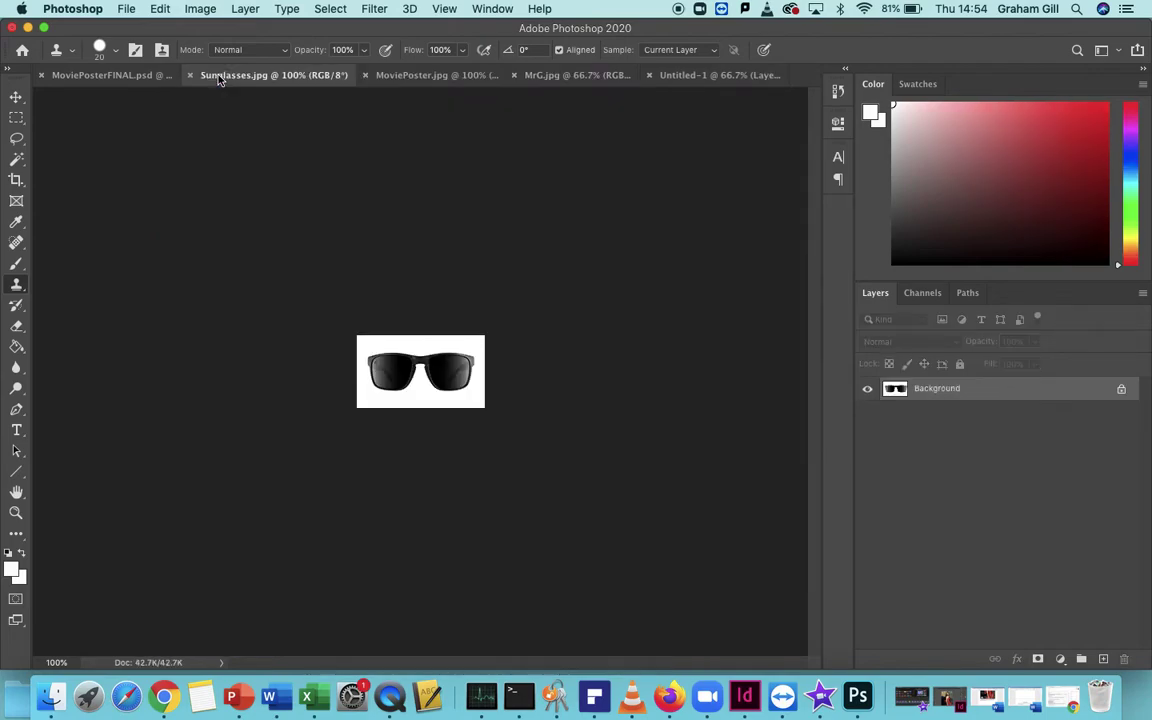
{"action": "key", "text": "super+a"}
{"action": "left_click", "coordinate": [160, 10]}
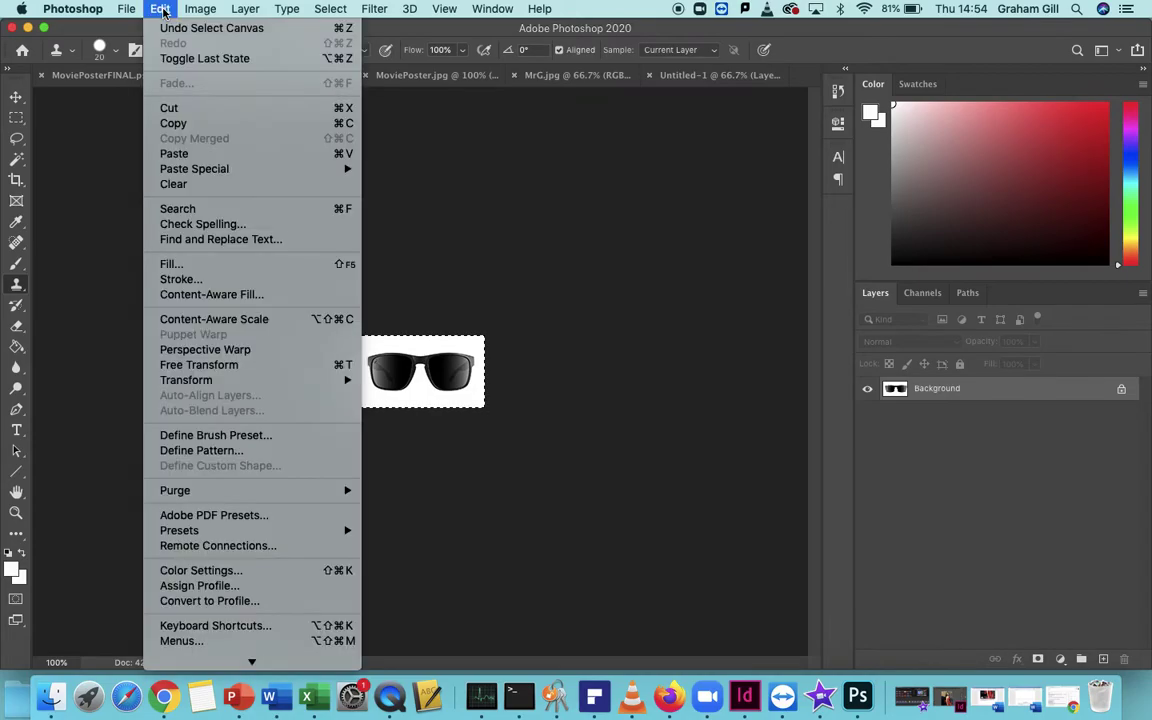
{"action": "left_click", "coordinate": [186, 121]}
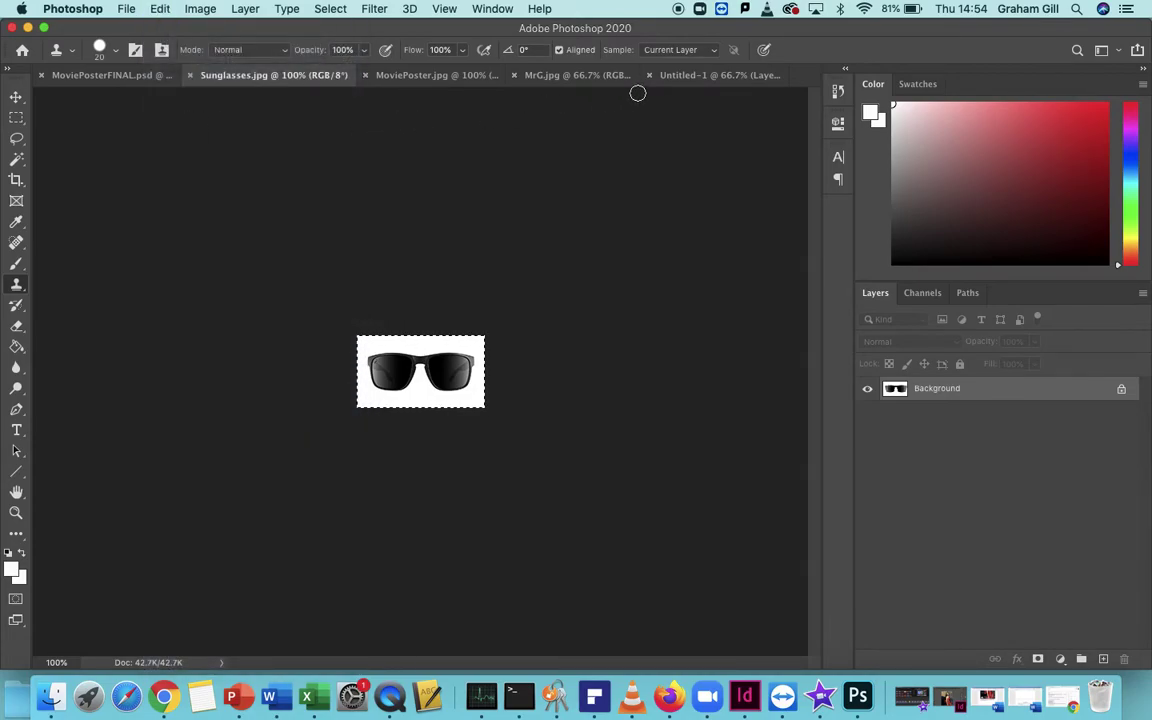
{"action": "left_click", "coordinate": [380, 74]}
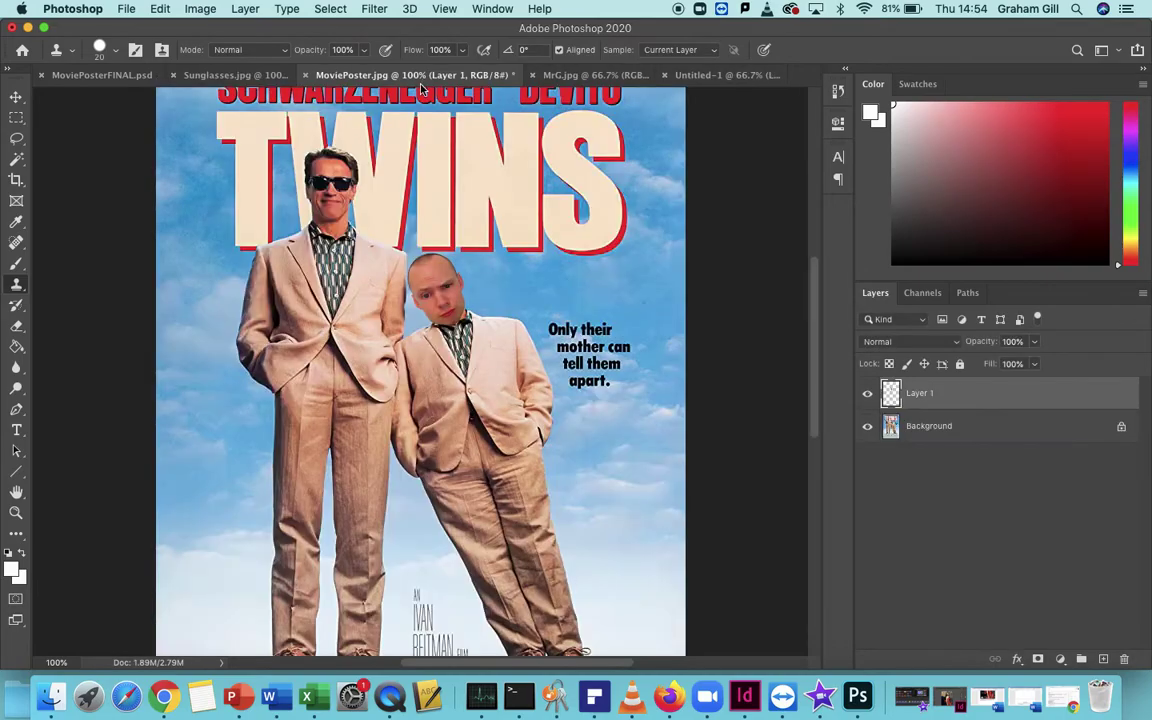
{"action": "left_click", "coordinate": [158, 9]}
{"action": "left_click", "coordinate": [174, 153]}
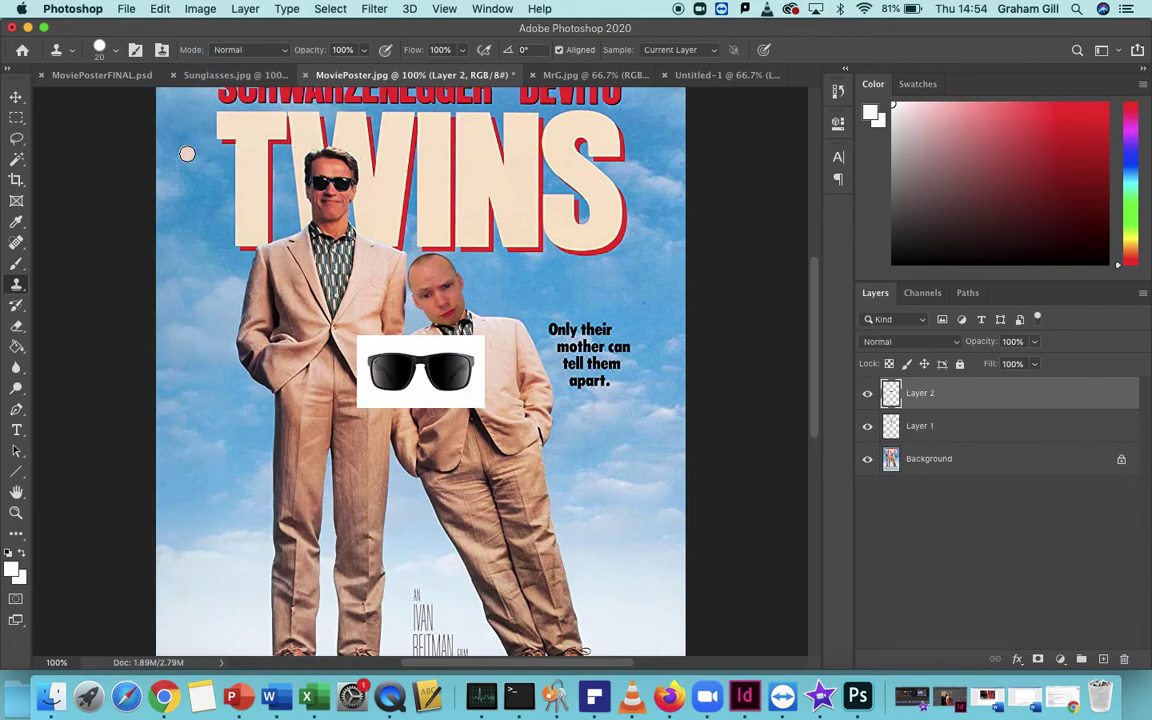
Select the white background around the pasted sunglasses with the Magic Wand, delete it and clear the selection.
{"action": "left_click", "coordinate": [16, 158]}
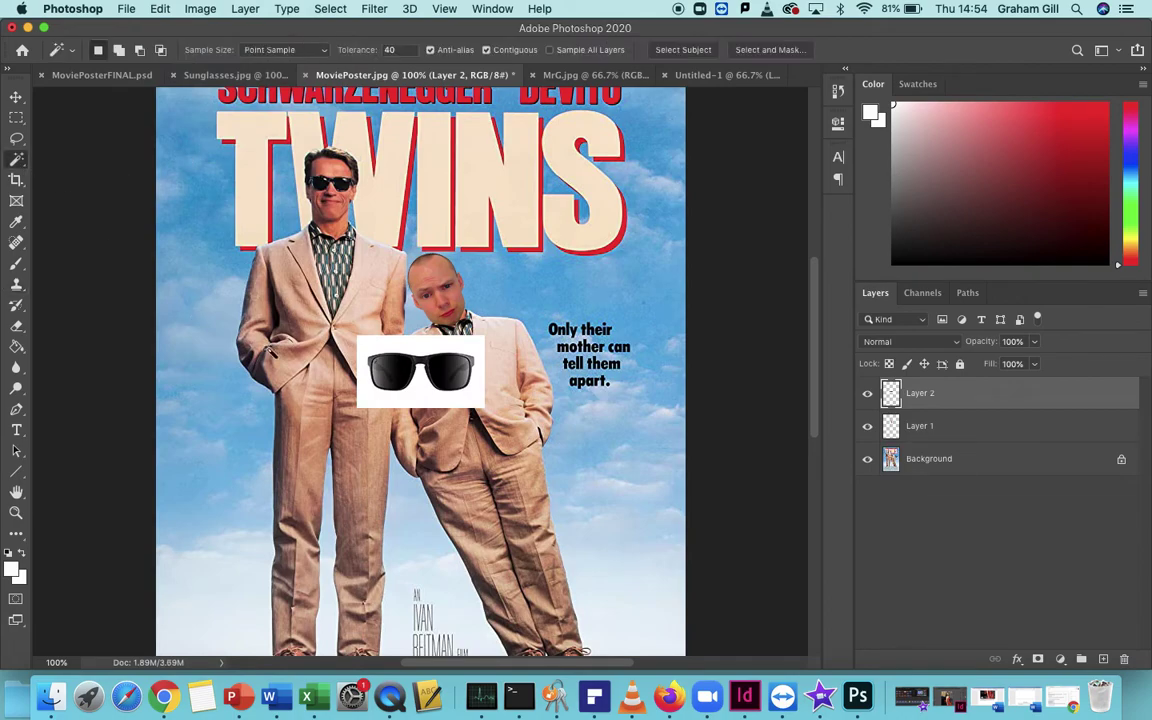
{"action": "left_click", "coordinate": [430, 401]}
{"action": "key", "text": "Delete"}
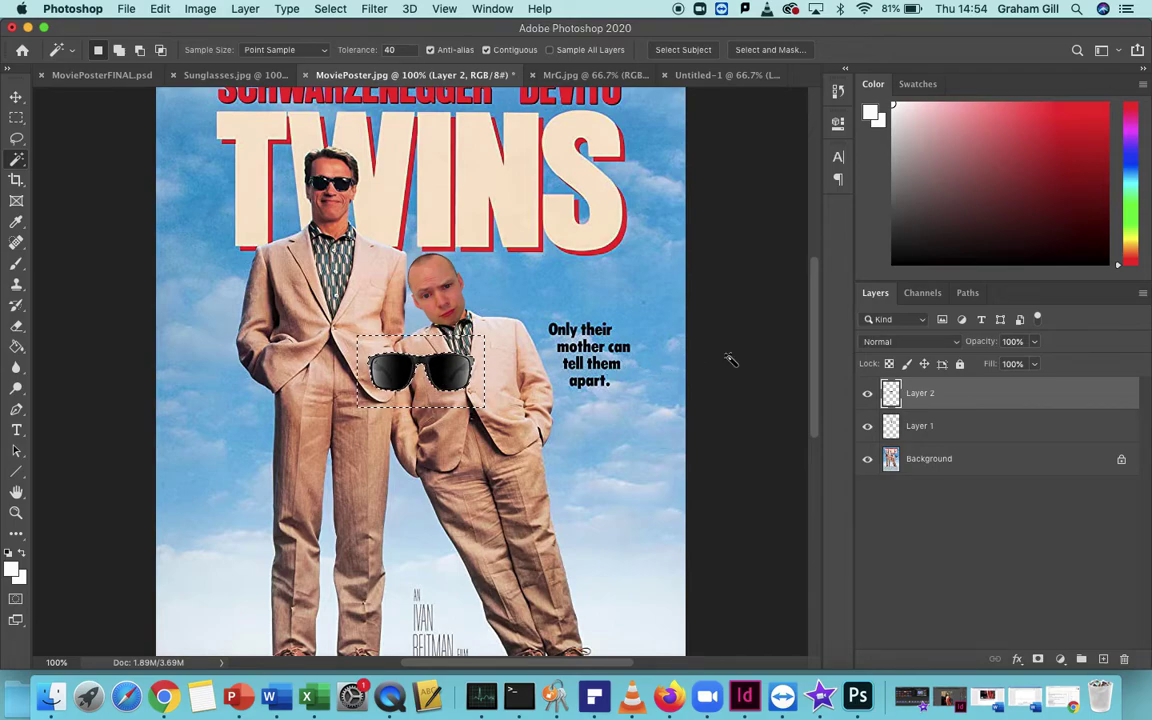
{"action": "key", "text": "super+d"}
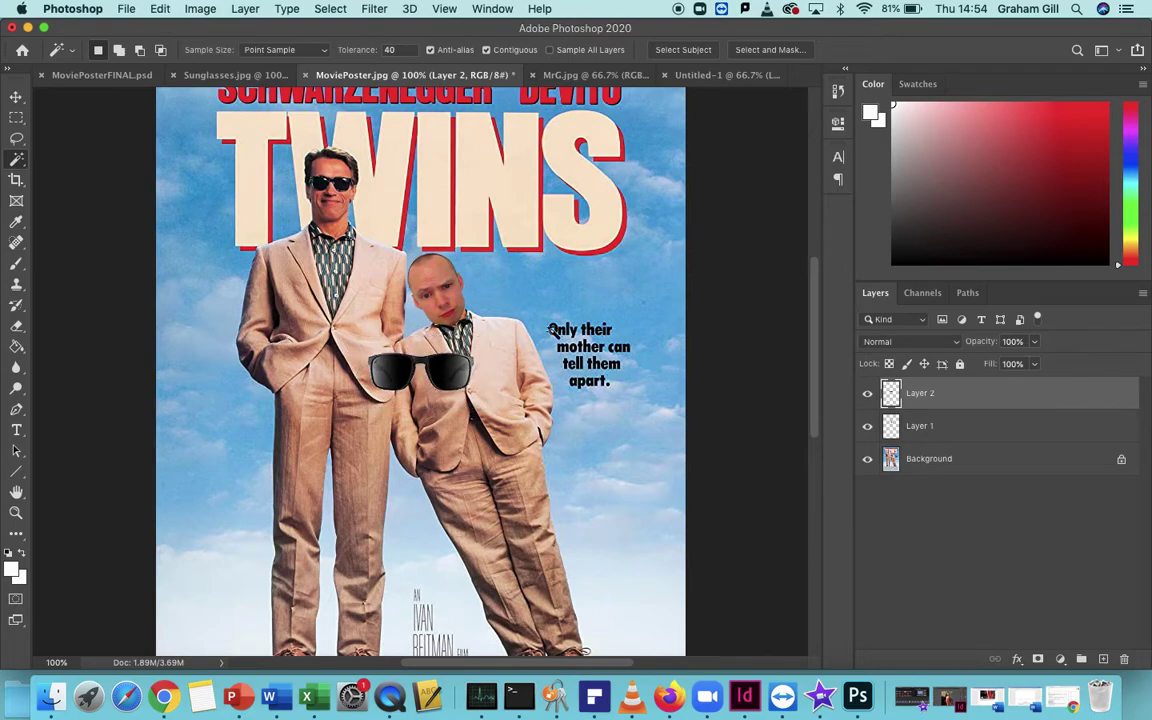
Free Transform the sunglasses to about 39.34% scale and -27.25° rotation to suit the tilted head.
{"action": "left_click", "coordinate": [162, 9]}
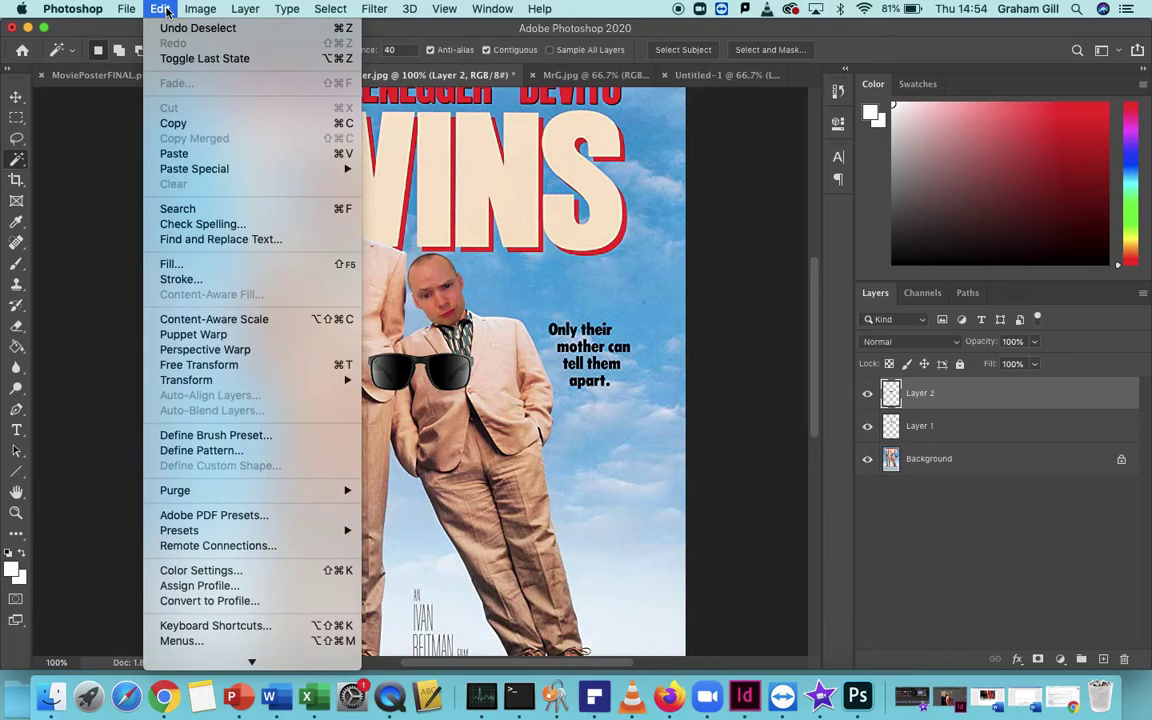
{"action": "left_click", "coordinate": [211, 366]}
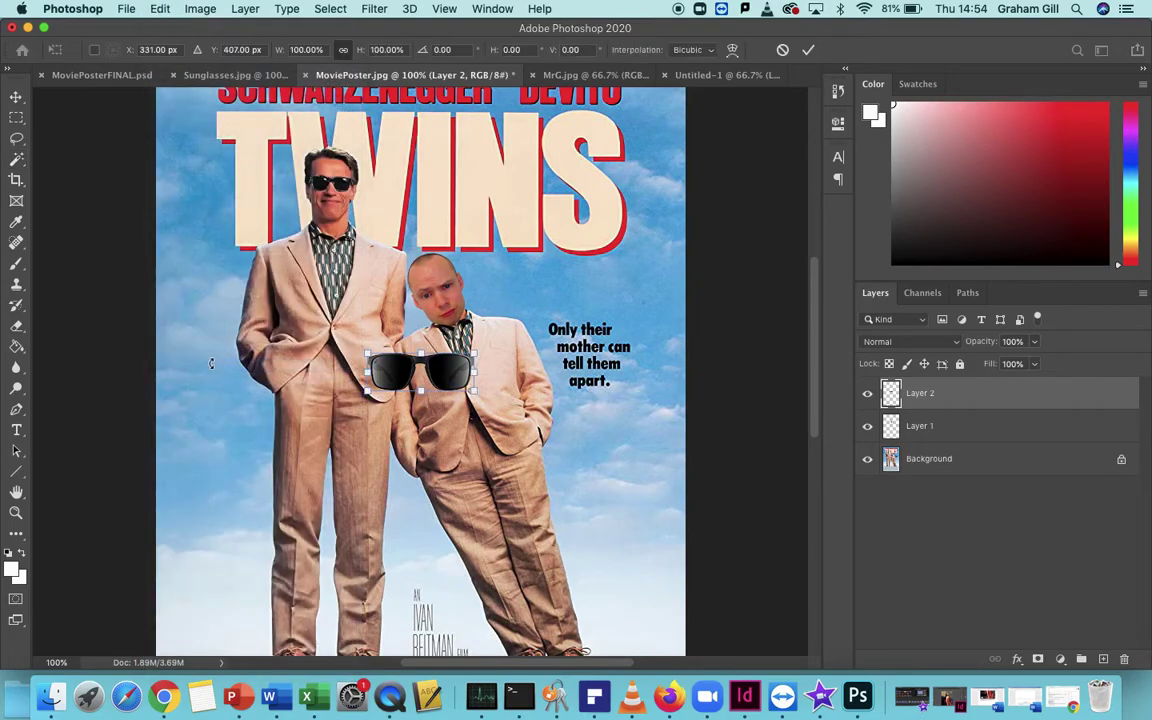
{"action": "left_click_drag", "start_coordinate": [368, 390], "coordinate": [429, 360]}
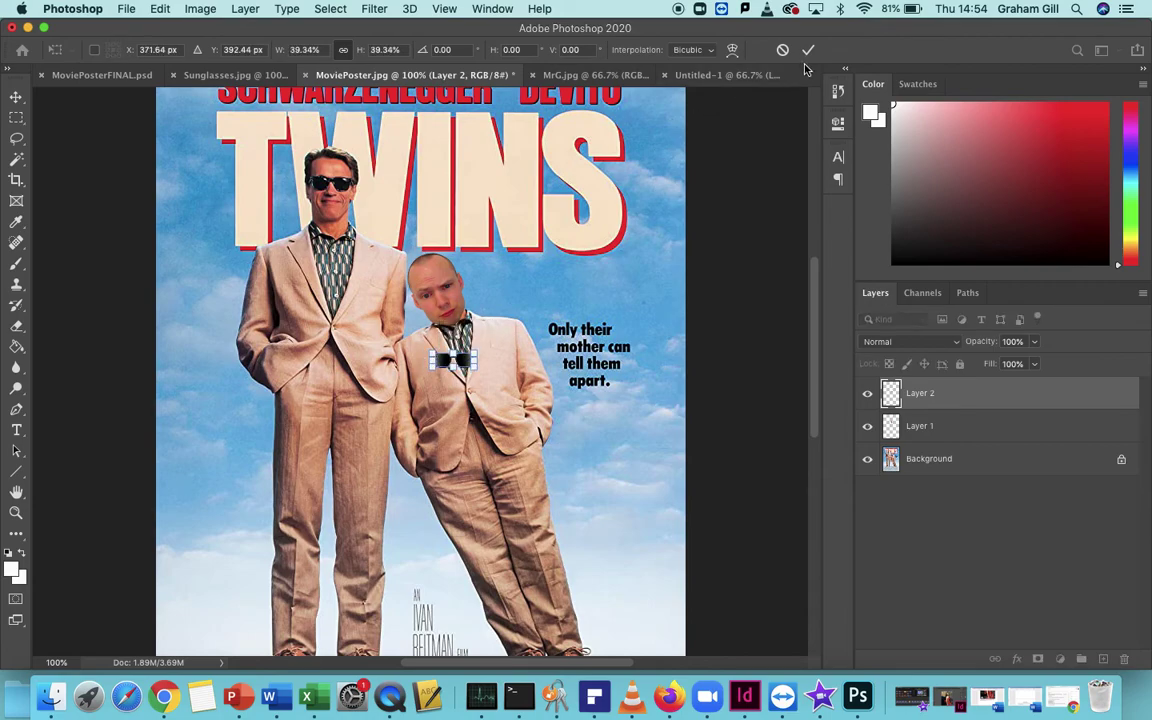
{"action": "left_click_drag", "start_coordinate": [499, 341], "coordinate": [490, 310]}
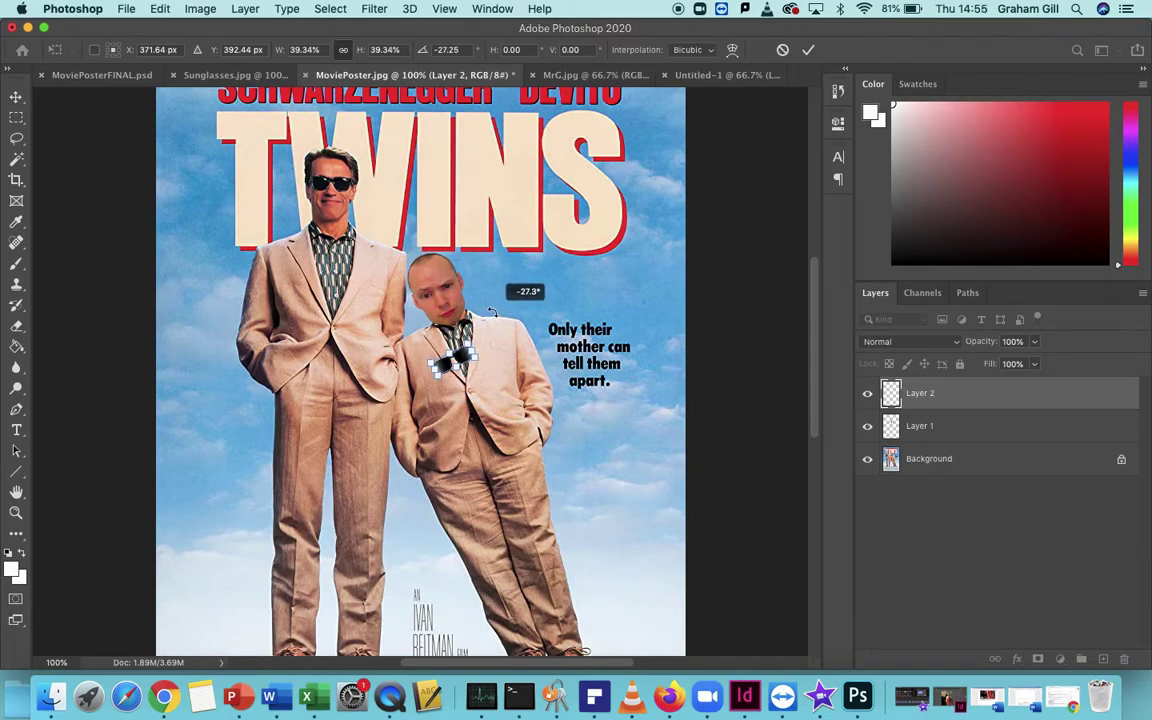
{"action": "left_click", "coordinate": [808, 52]}
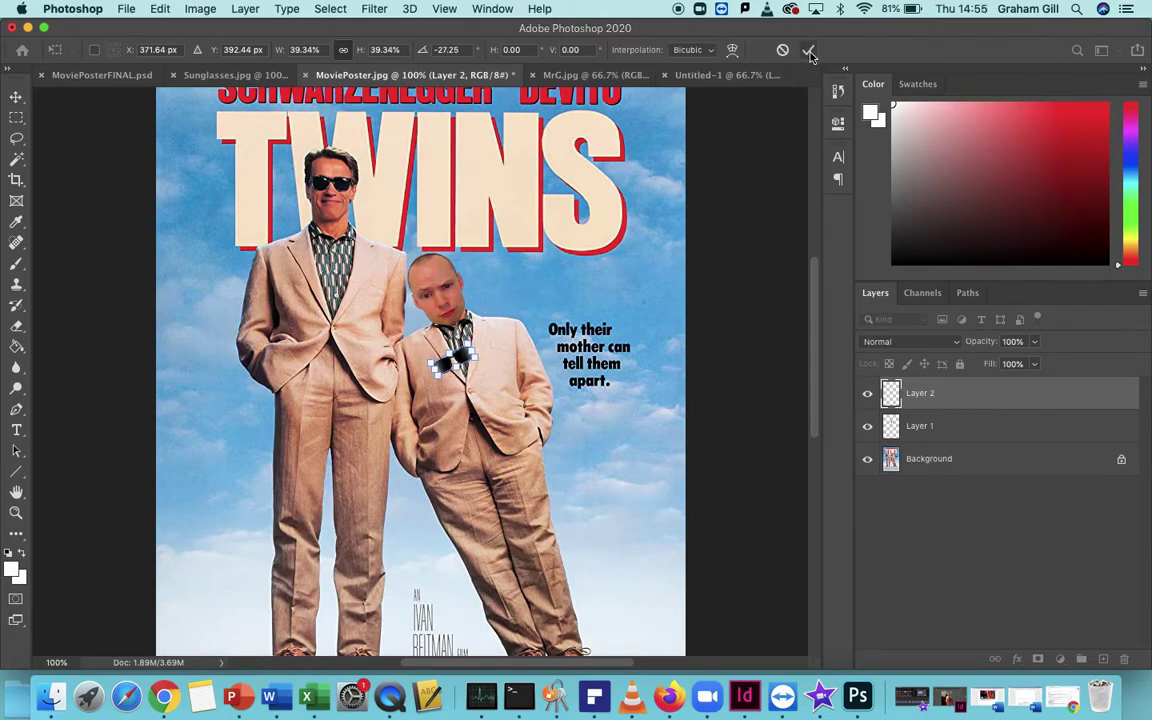
Move the sunglasses onto the shorter man's face and nudge them up and left until they cover his eyes.
{"action": "left_click", "coordinate": [16, 97]}
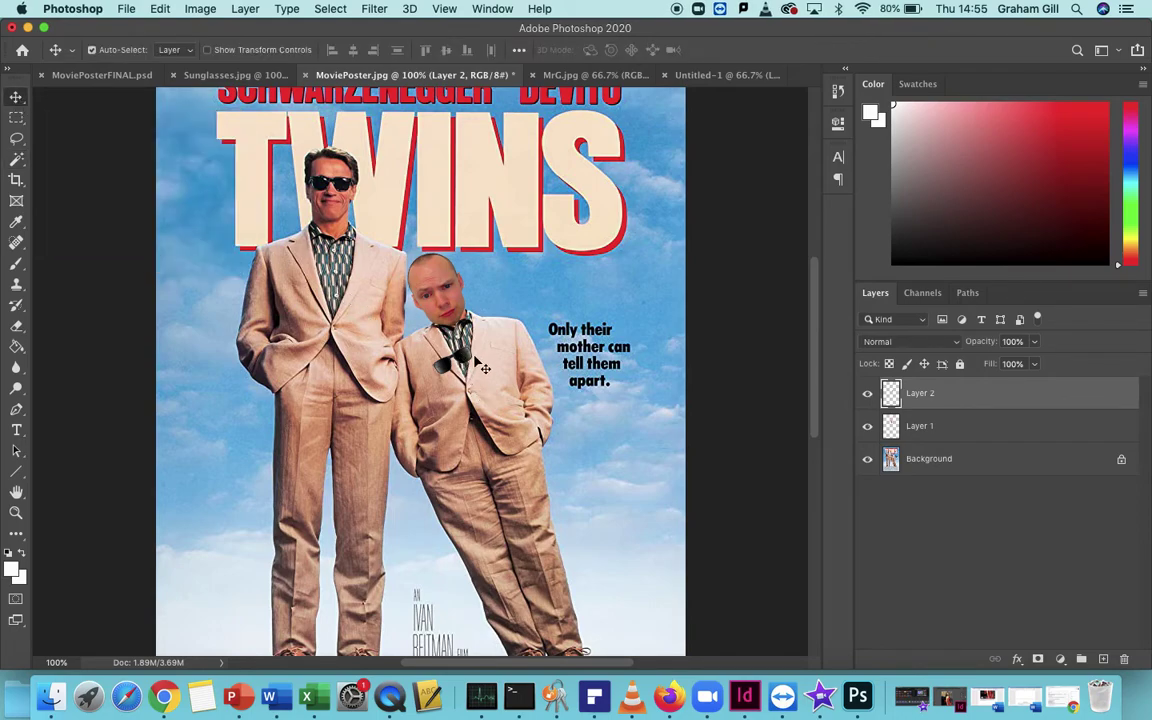
{"action": "left_click_drag", "start_coordinate": [462, 356], "coordinate": [462, 291]}
{"action": "key", "text": "Up"}
{"action": "key", "text": "Up"}
{"action": "key", "text": "Up"}
{"action": "key", "text": "Up"}
{"action": "key", "text": "Up"}
{"action": "key", "text": "Up"}
{"action": "key", "text": "Up"}
{"action": "key", "text": "Up"}
{"action": "key", "text": "Up"}
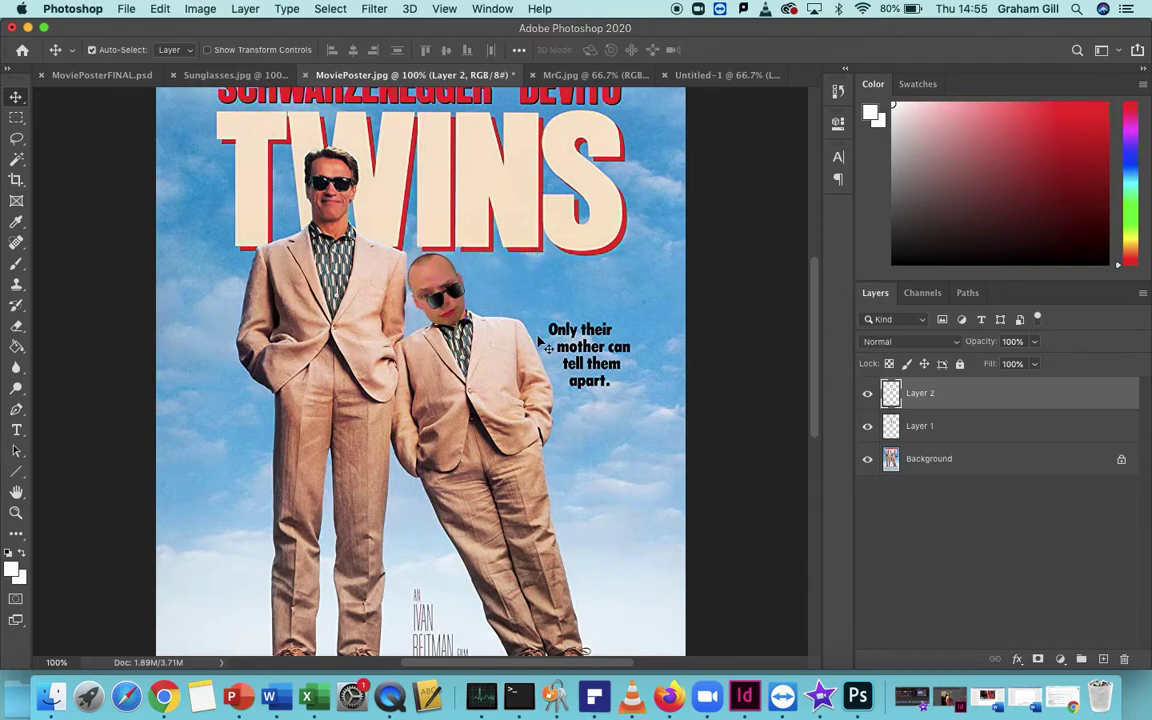
{"action": "key", "text": "Left"}
{"action": "key", "text": "Left"}
{"action": "key", "text": "Left"}
{"action": "key", "text": "Left"}
{"action": "key", "text": "Left"}
{"action": "key", "text": "Left"}
{"action": "key", "text": "Left"}
{"action": "key", "text": "Left"}
{"action": "key", "text": "Left"}
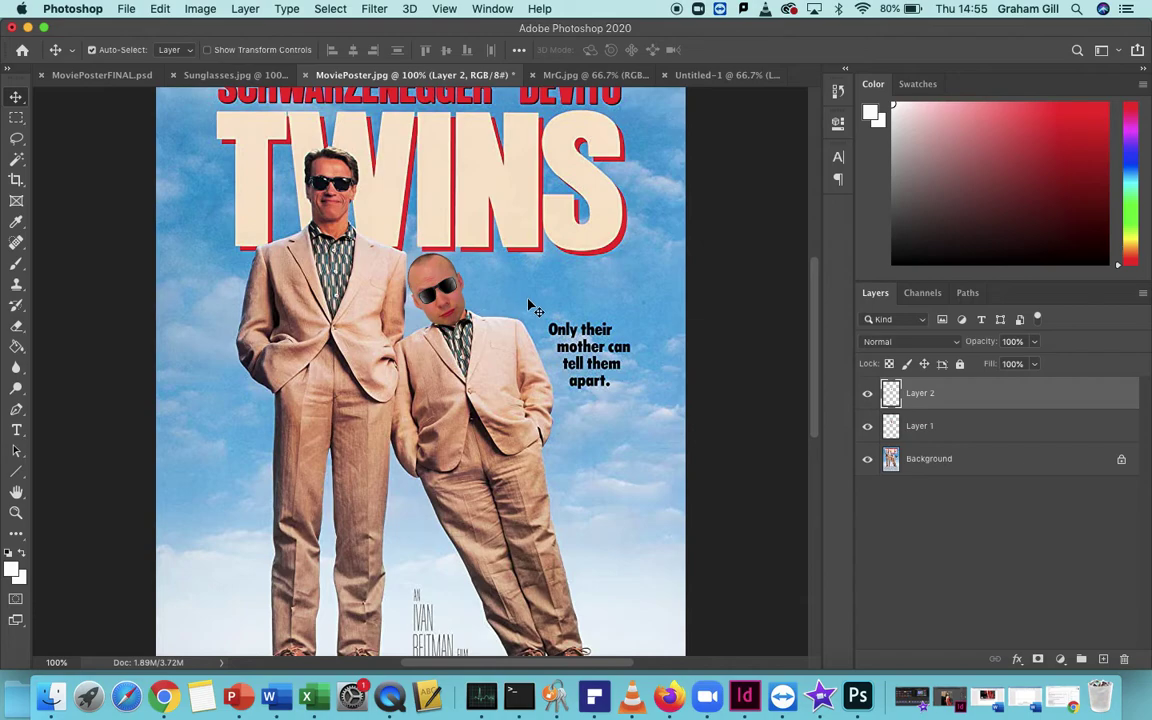
{"action": "key", "text": "super+minus"}
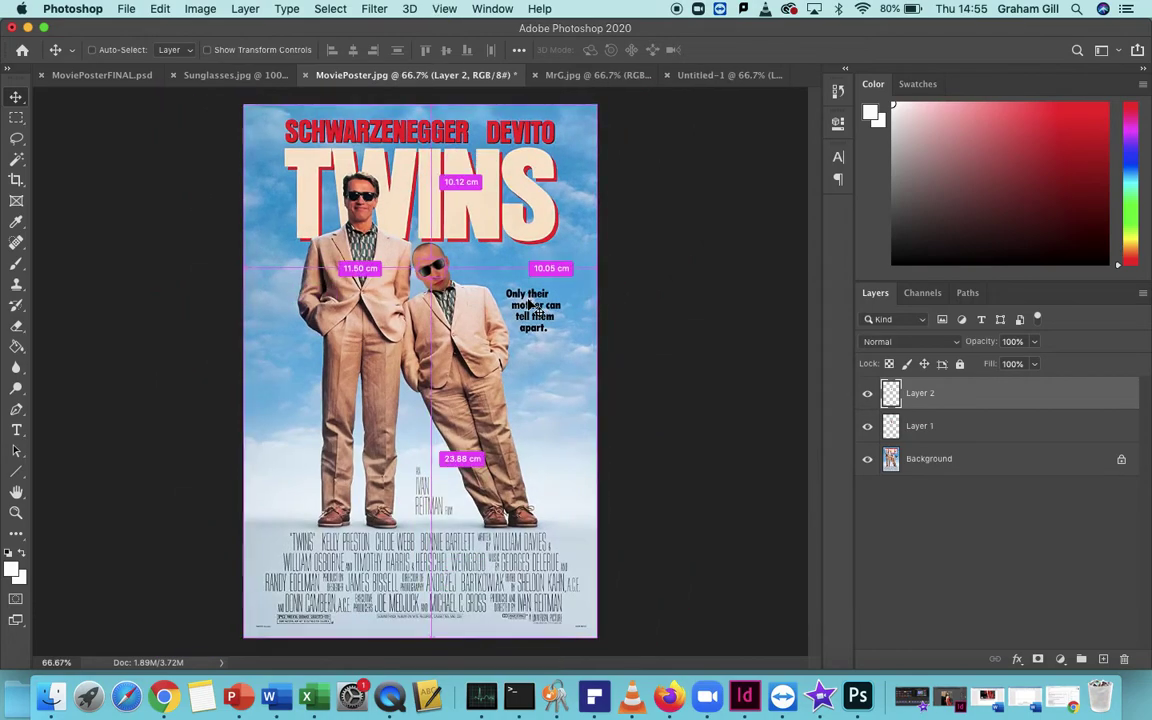